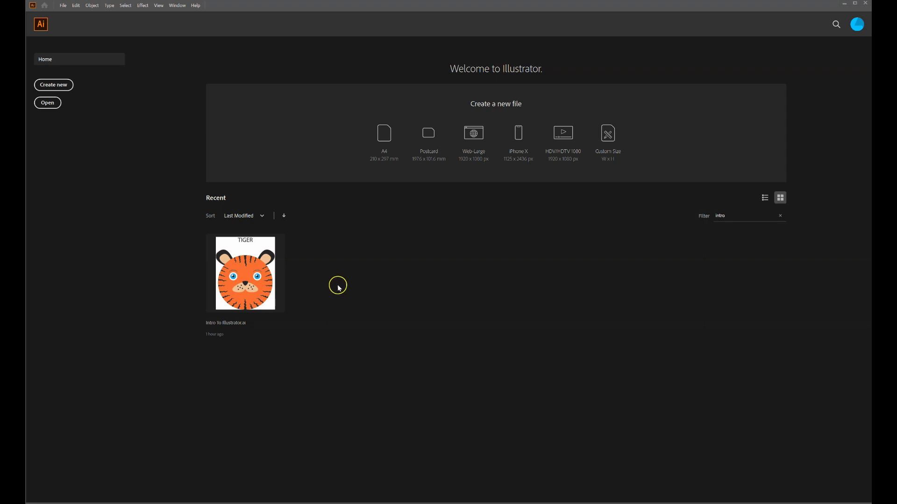
{"action": "left_click", "coordinate": [64, 5]}
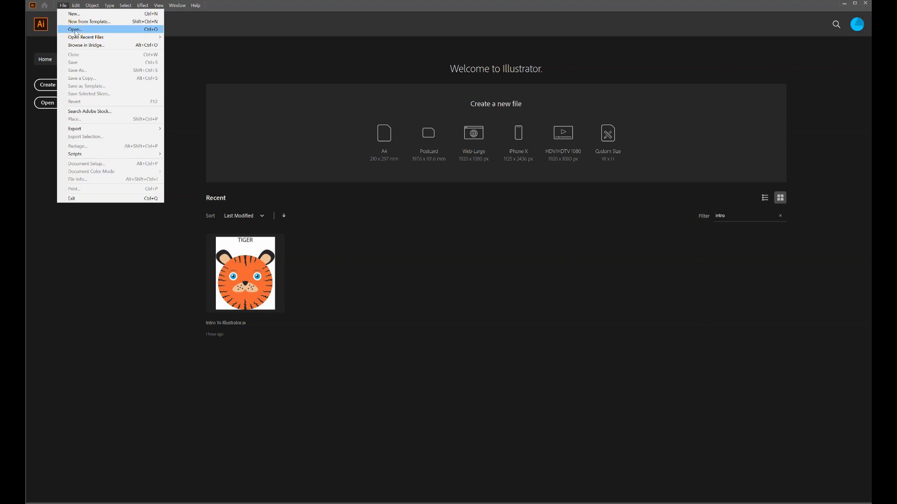
{"action": "left_click", "coordinate": [80, 15]}
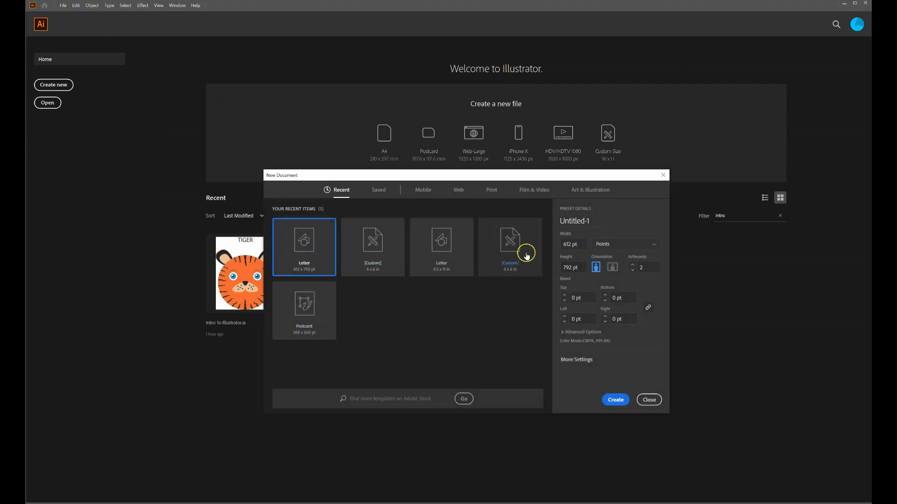
{"action": "left_click", "coordinate": [650, 400]}
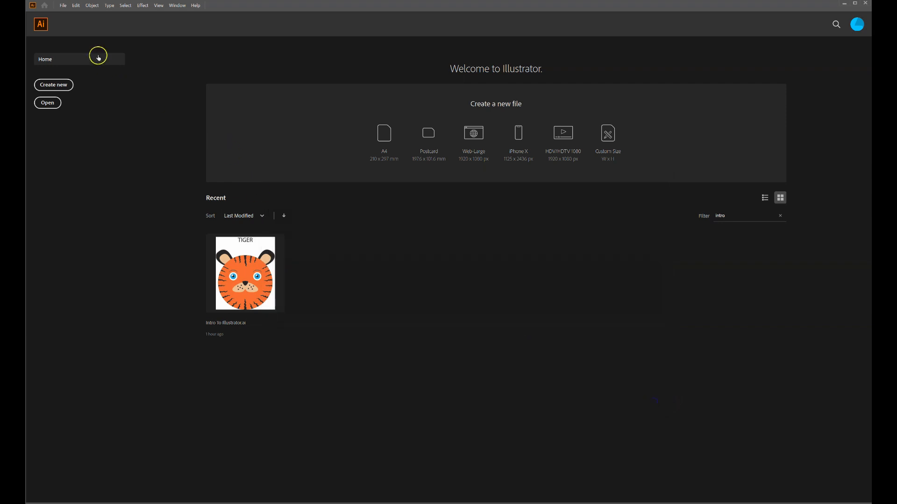
{"action": "left_click", "coordinate": [62, 6]}
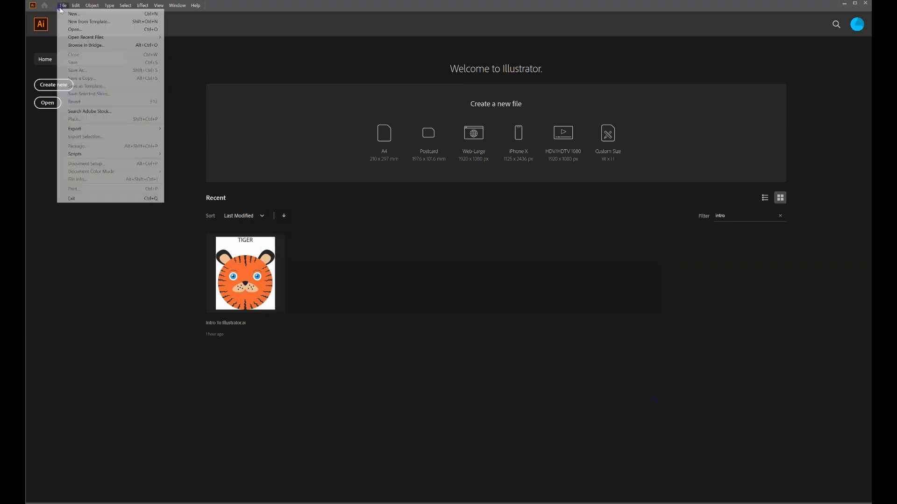
{"action": "left_click", "coordinate": [75, 30]}
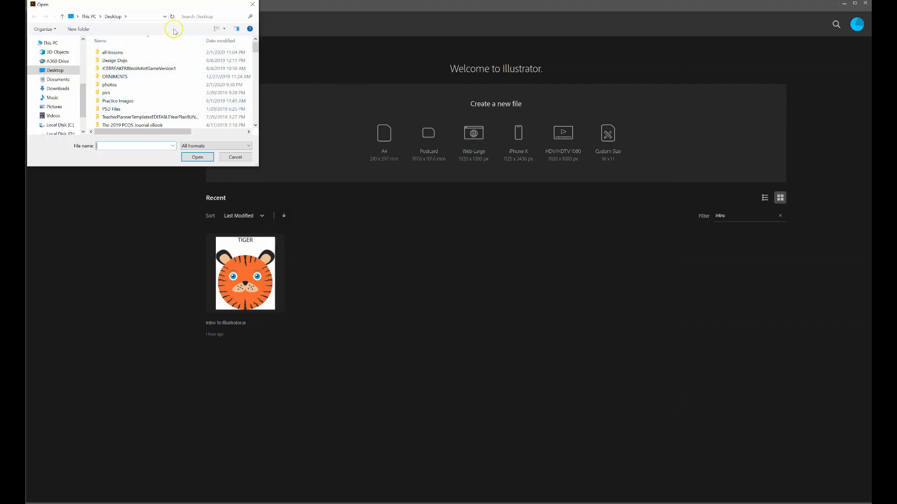
{"action": "scroll", "coordinate": [170, 114], "scroll_direction": "down", "scroll_amount": 10}
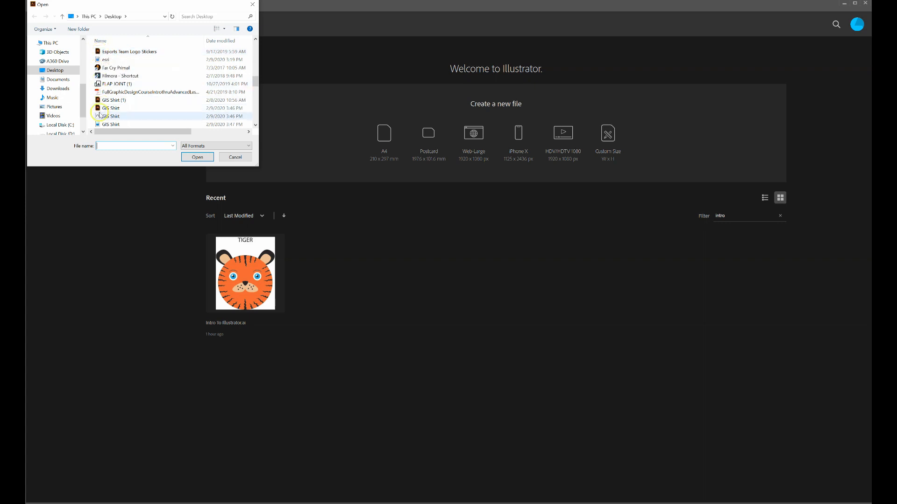
{"action": "left_click", "coordinate": [223, 159]}
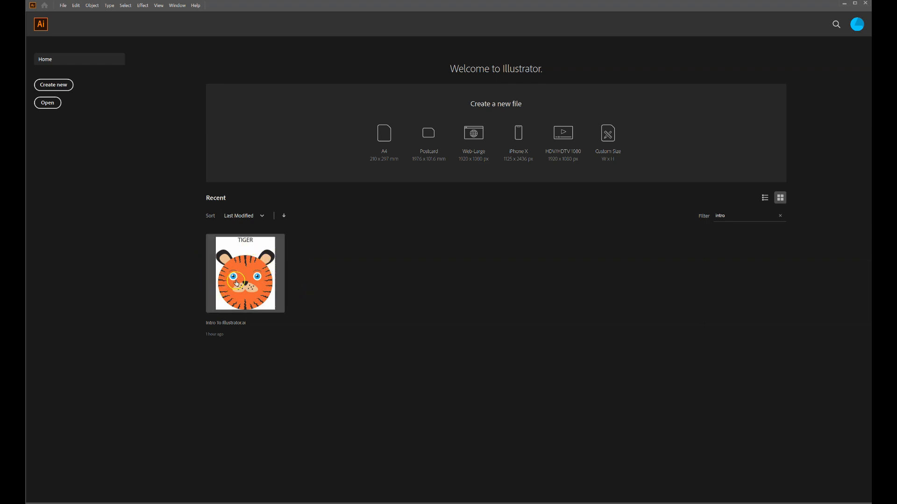
{"action": "left_click", "coordinate": [65, 87]}
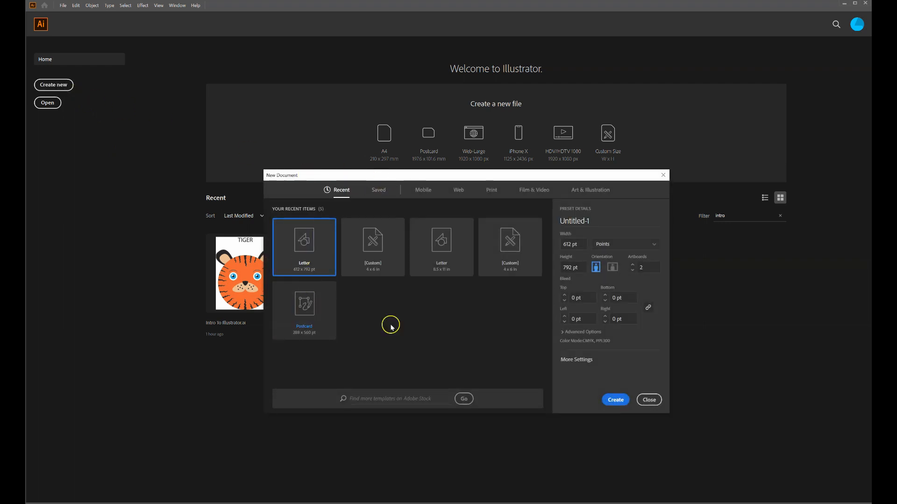
{"action": "left_click", "coordinate": [649, 400]}
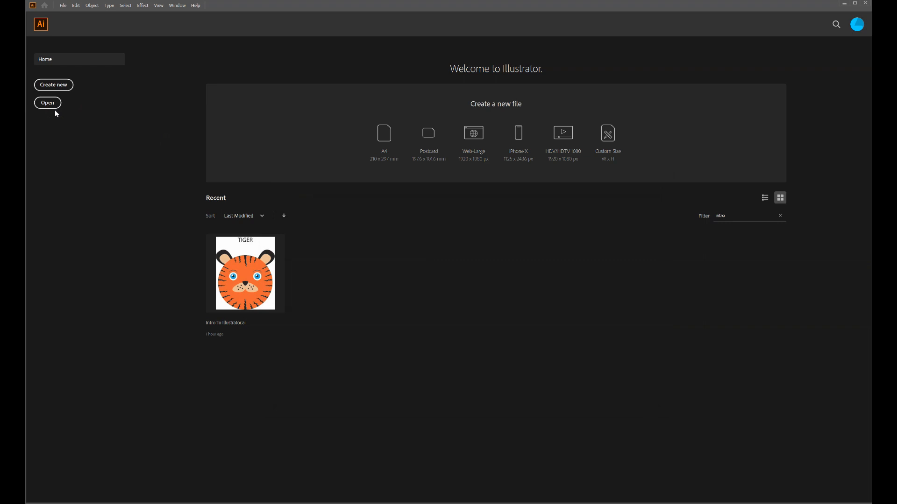
- Open the recent file Intro To Illustrator.ai and reset the Essentials workspace
{"action": "left_click", "coordinate": [225, 264]}
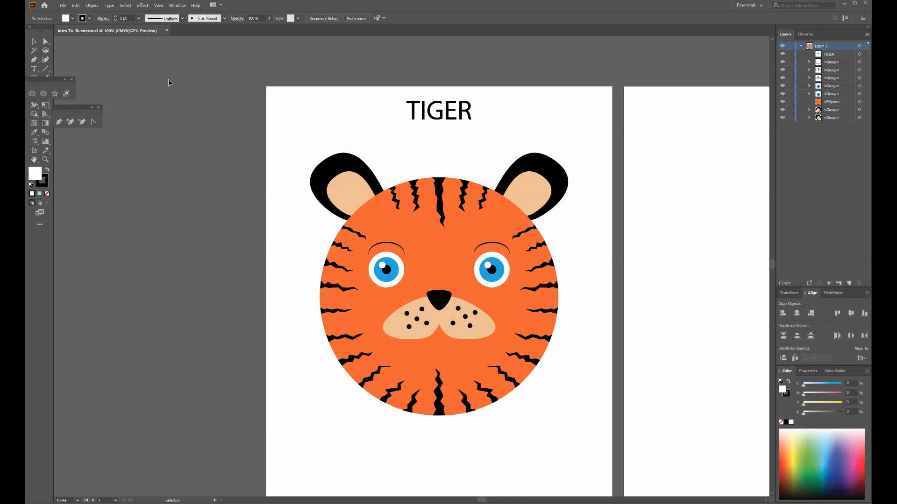
{"action": "left_click_drag", "start_coordinate": [40, 88], "coordinate": [112, 86]}
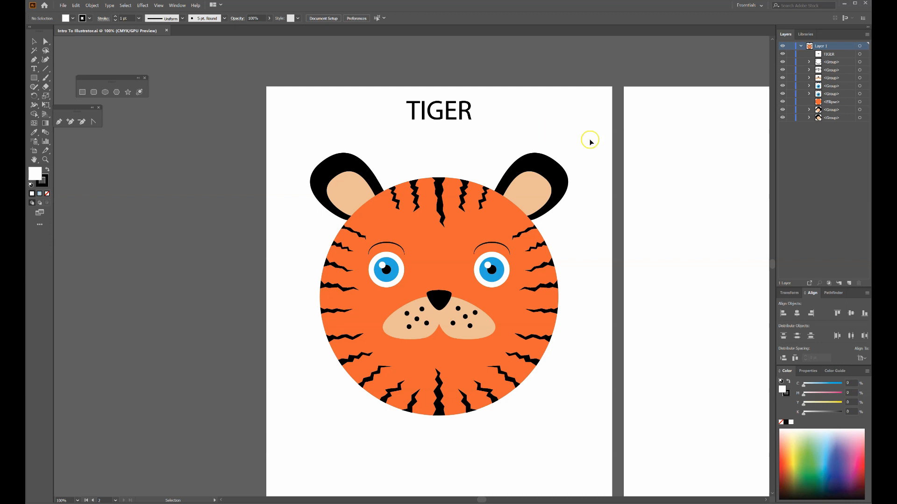
{"action": "left_click", "coordinate": [762, 6]}
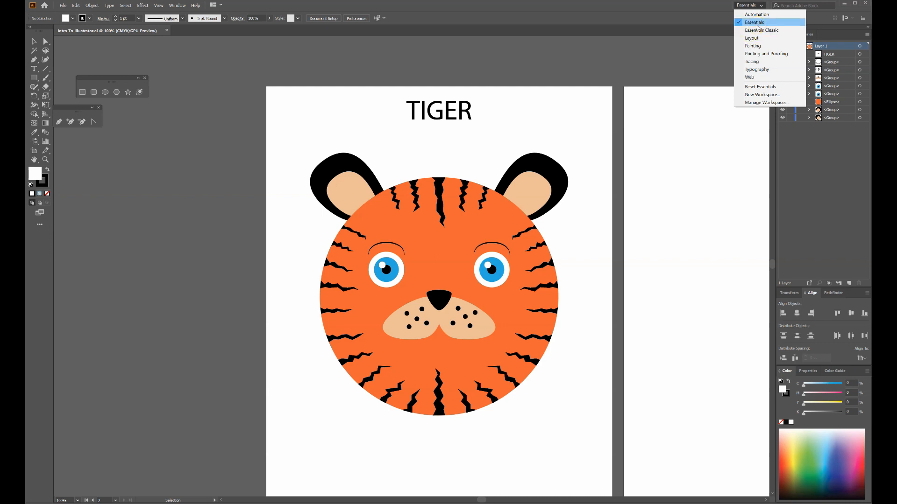
{"action": "left_click", "coordinate": [766, 87]}
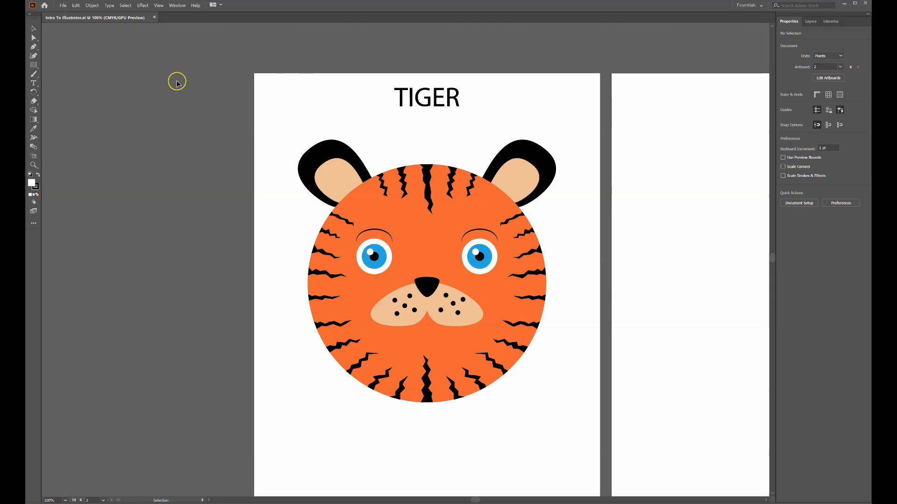
- Select the TIGER title and the orange head ellipse in turn to examine their properties, and clear the selection
{"action": "left_click", "coordinate": [435, 100]}
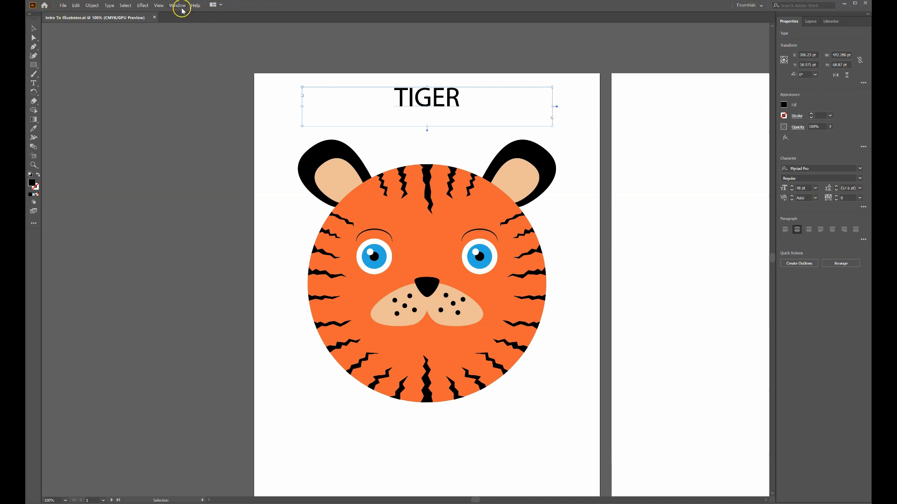
{"action": "left_click", "coordinate": [362, 173]}
{"action": "left_click", "coordinate": [399, 197]}
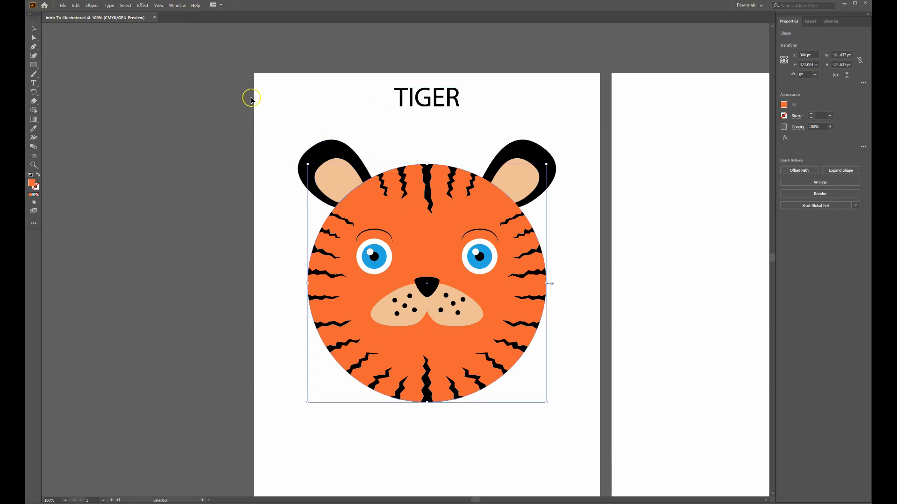
{"action": "left_click", "coordinate": [186, 50]}
- Show the Control bar in the workspace
{"action": "left_click", "coordinate": [180, 5]}
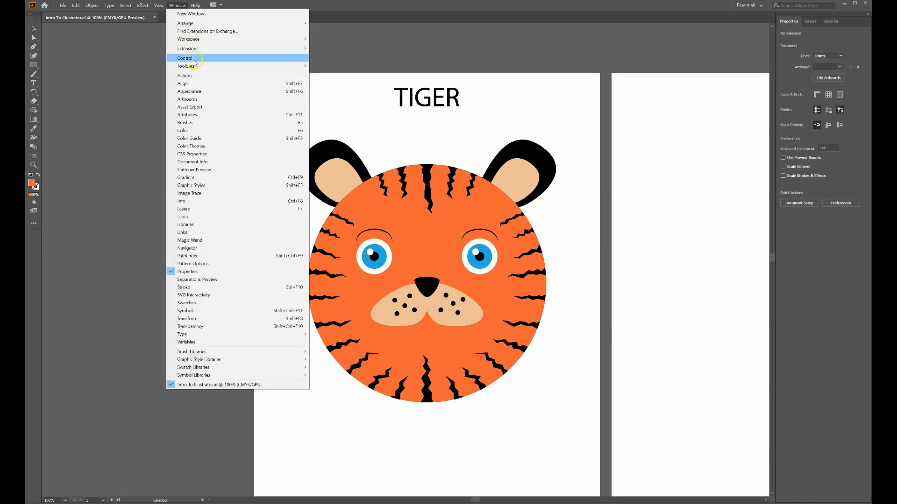
{"action": "left_click", "coordinate": [185, 59]}
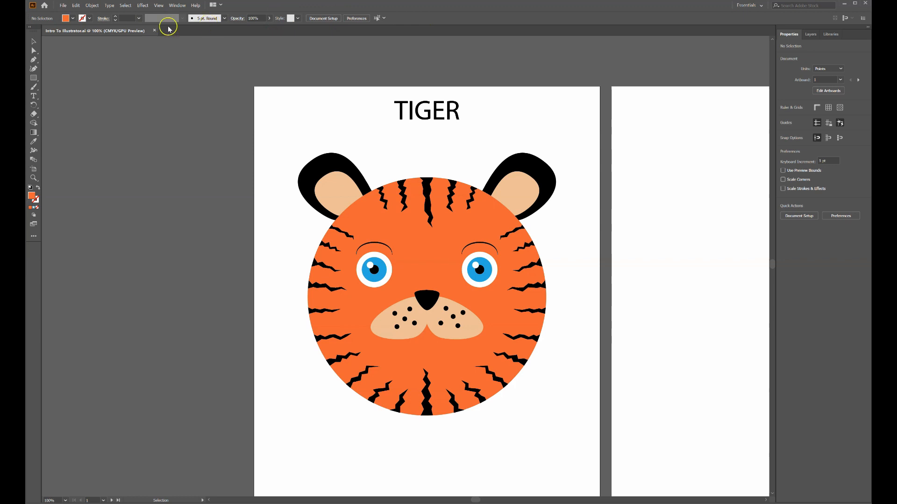
{"action": "left_click", "coordinate": [178, 6]}
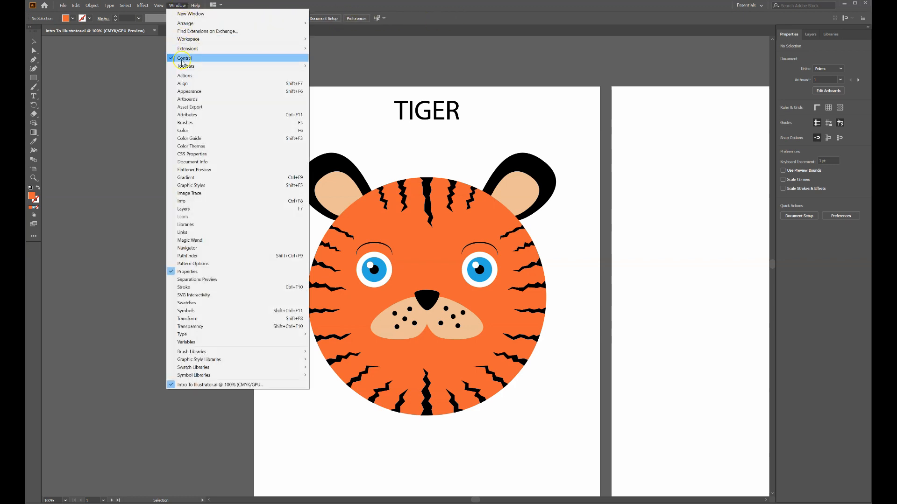
{"action": "left_click", "coordinate": [157, 83]}
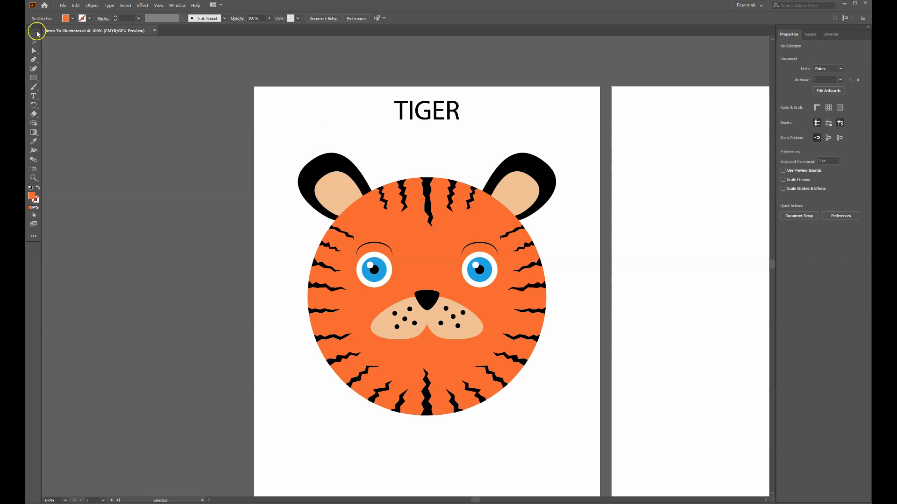
- Float the toolbar and the collapsed panel group on swapped sides of the canvas, and dock both back in their original places
{"action": "left_click_drag", "start_coordinate": [46, 37], "coordinate": [120, 80]}
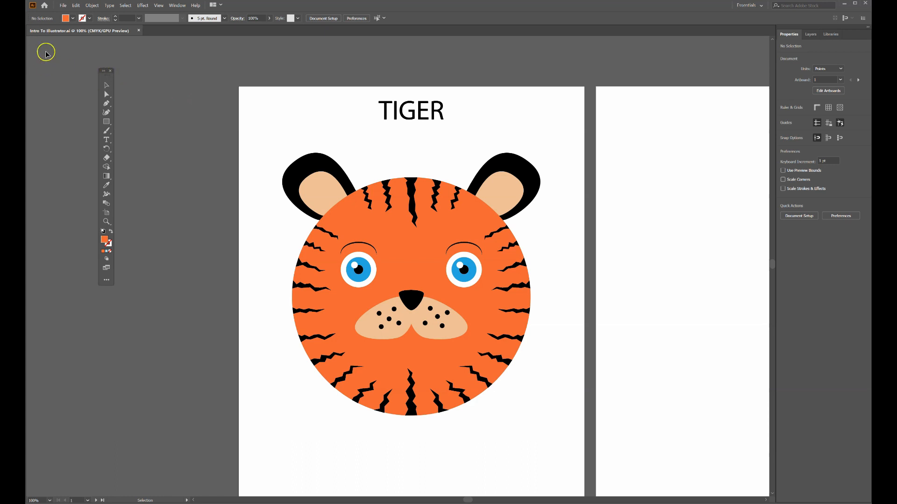
{"action": "left_click_drag", "start_coordinate": [108, 78], "coordinate": [132, 79]}
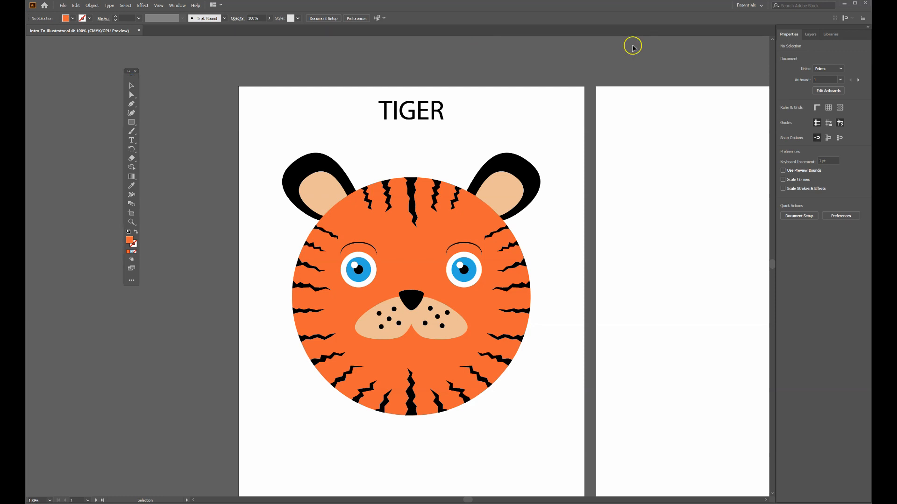
{"action": "left_click", "coordinate": [867, 27]}
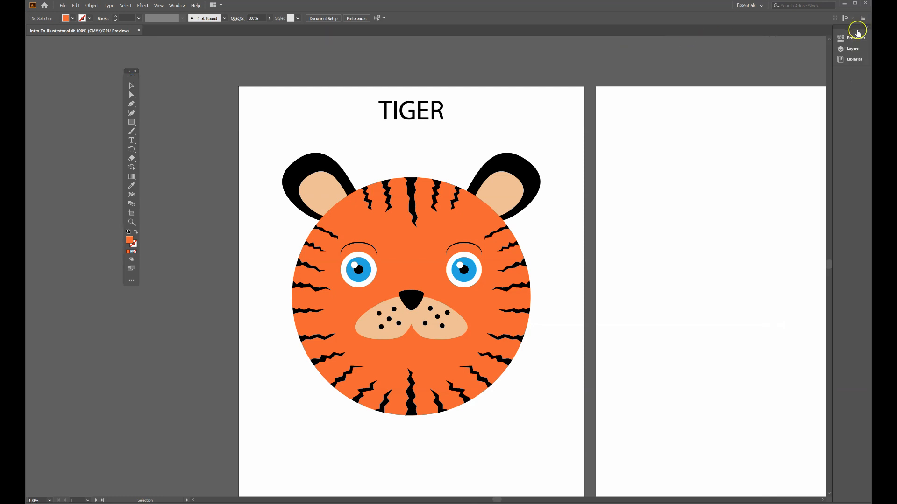
{"action": "left_click_drag", "start_coordinate": [856, 36], "coordinate": [747, 70]}
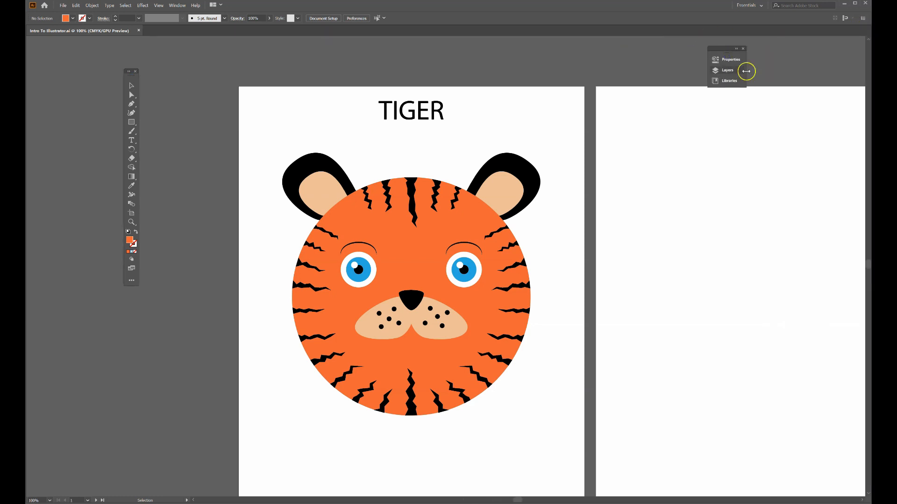
{"action": "left_click_drag", "start_coordinate": [727, 55], "coordinate": [64, 67]}
{"action": "left_click_drag", "start_coordinate": [134, 77], "coordinate": [787, 89]}
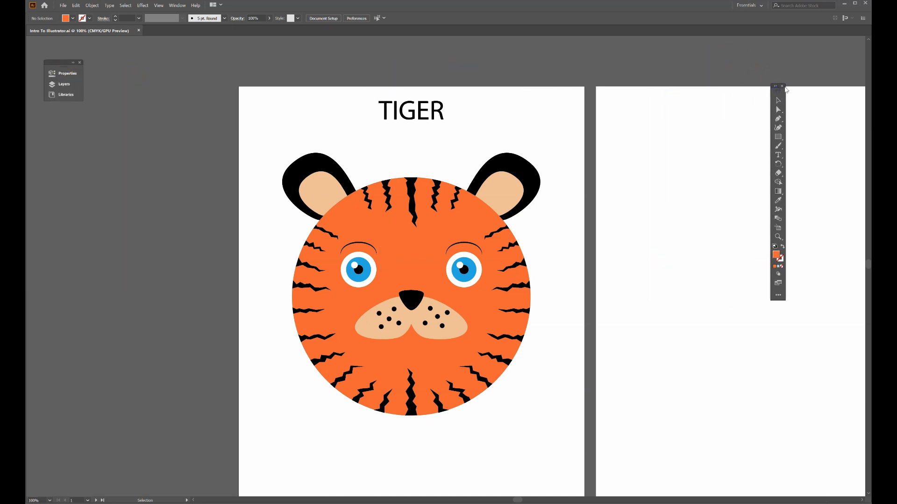
{"action": "left_click_drag", "start_coordinate": [776, 93], "coordinate": [861, 58]}
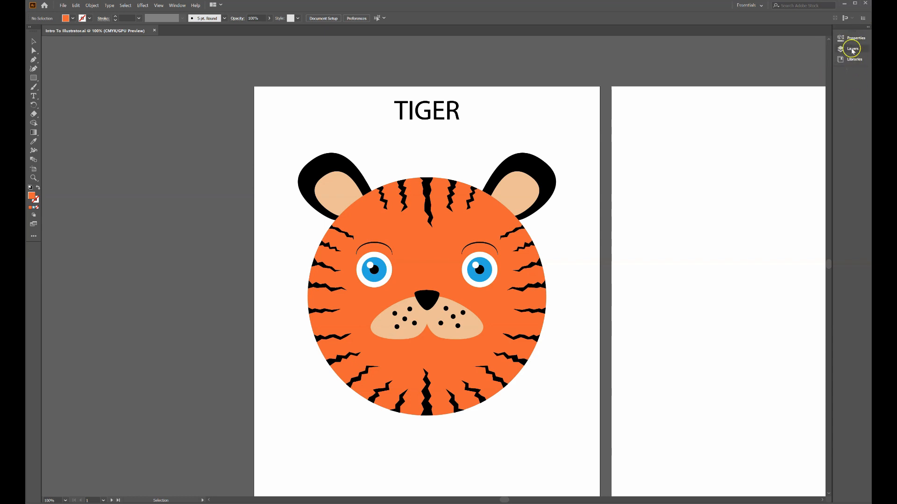
- Float the collapsed Properties, Layers and Libraries panel group over the canvas and dock it again
{"action": "left_click_drag", "start_coordinate": [855, 33], "coordinate": [777, 49]}
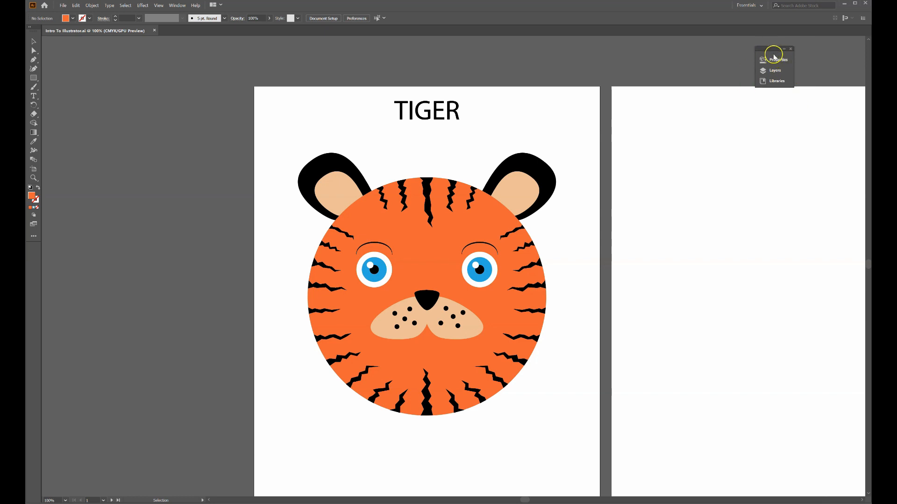
{"action": "left_click_drag", "start_coordinate": [772, 55], "coordinate": [865, 58]}
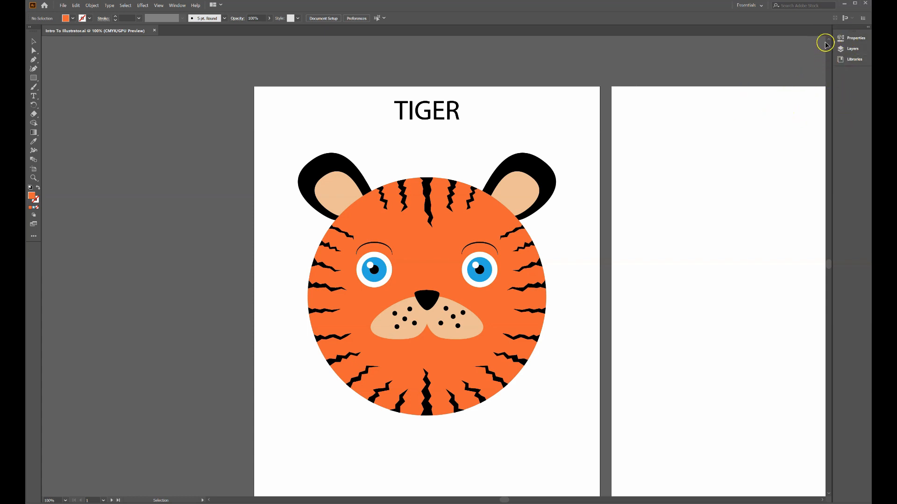
{"action": "left_click_drag", "start_coordinate": [852, 29], "coordinate": [868, 43]}
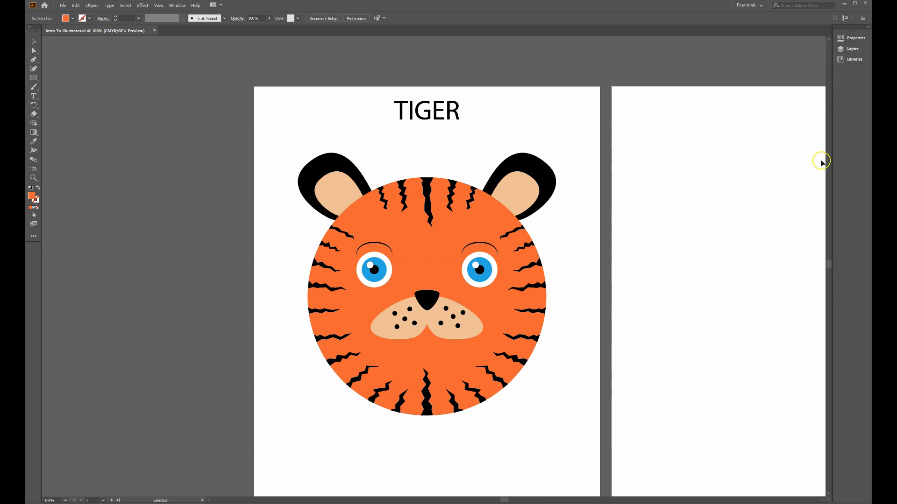
- Expand the collapsed panel dock with the Layers panel showing
{"action": "left_click", "coordinate": [844, 50]}
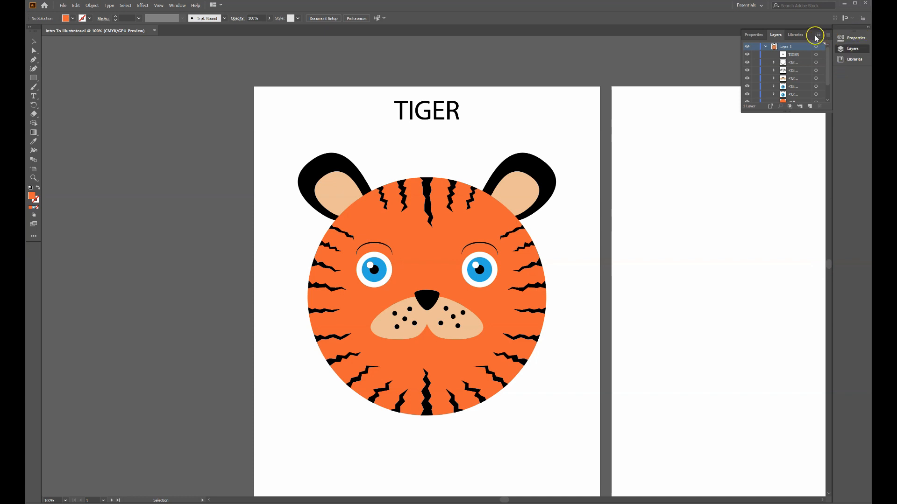
{"action": "left_click", "coordinate": [867, 29]}
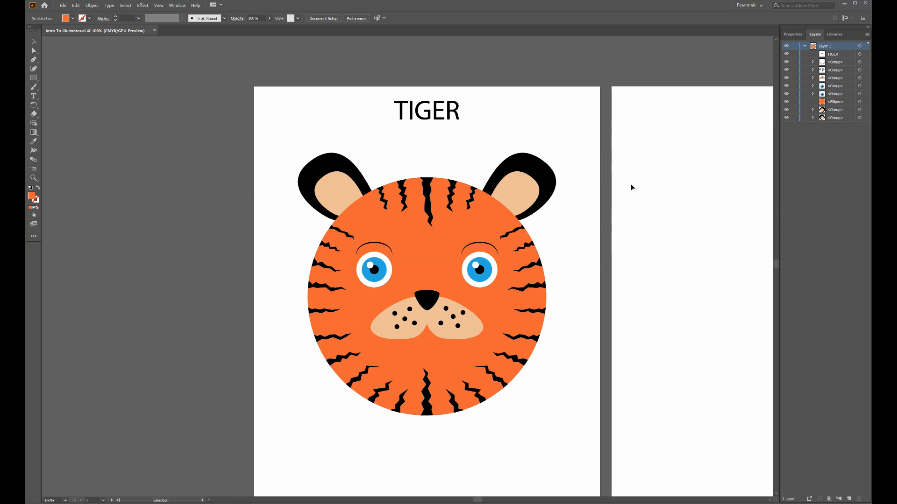
- Switch the toolbar to its two-column layout
{"action": "left_click", "coordinate": [31, 29]}
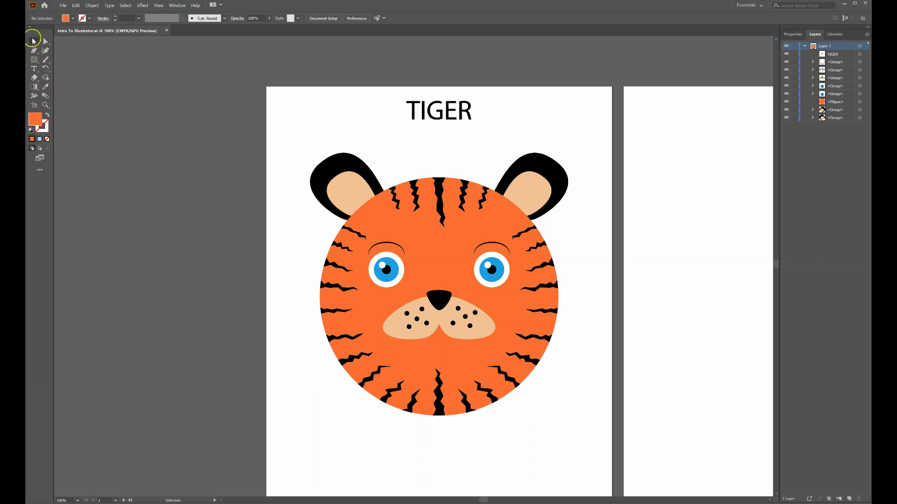
{"action": "left_click", "coordinate": [30, 29]}
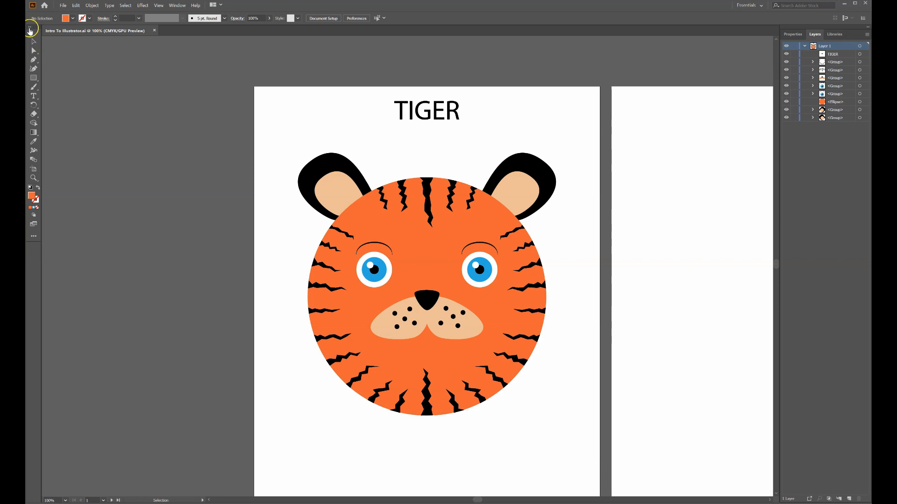
{"action": "left_click", "coordinate": [29, 29]}
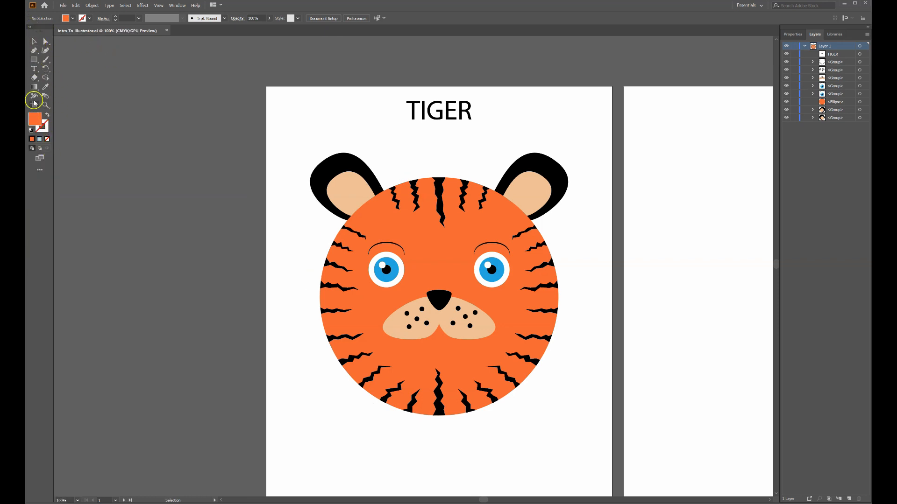
- Open the full list of available tools for the toolbar and look through its categories
{"action": "left_click", "coordinate": [40, 171]}
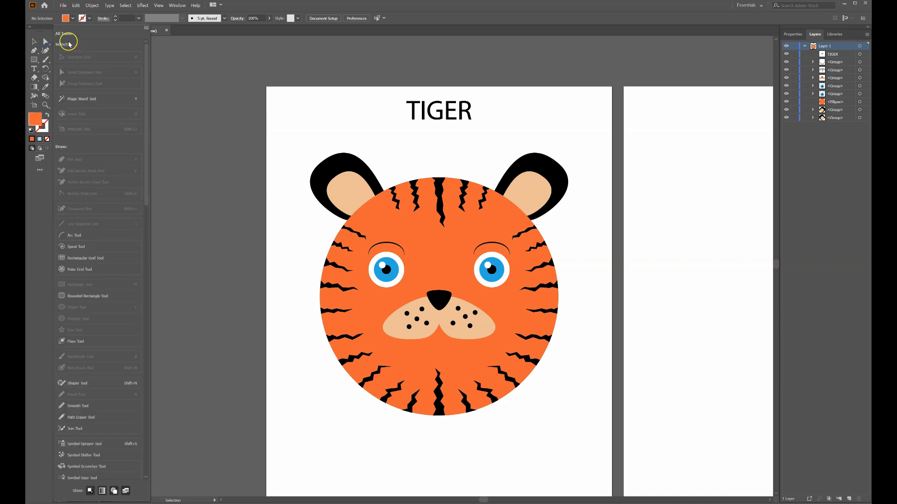
{"action": "scroll", "coordinate": [78, 159], "scroll_direction": "down", "scroll_amount": 10}
{"action": "scroll", "coordinate": [94, 213], "scroll_direction": "up", "scroll_amount": 10}
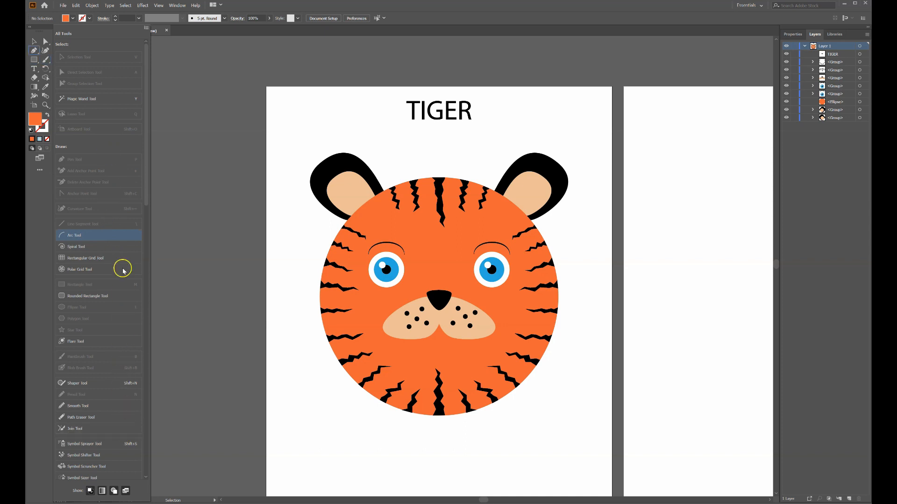
- Switch the toolbar to the Advanced tool set and show it in two columns
{"action": "left_click", "coordinate": [146, 28]}
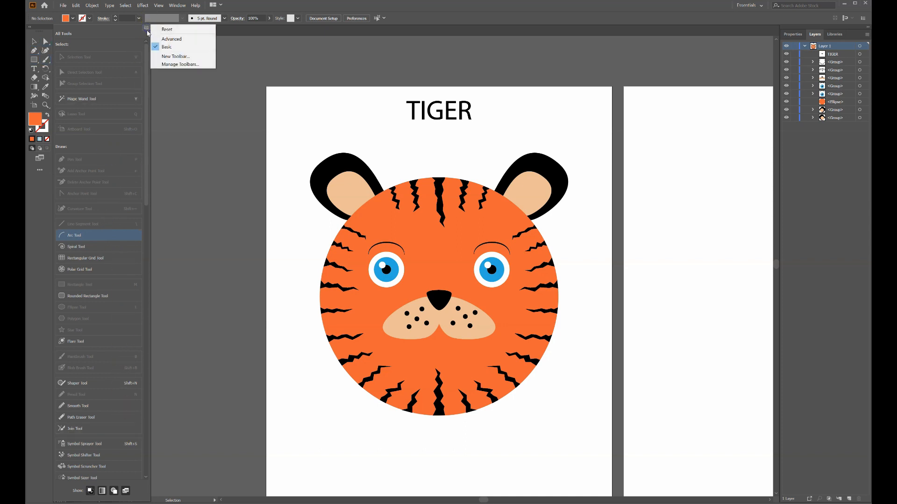
{"action": "left_click", "coordinate": [173, 40]}
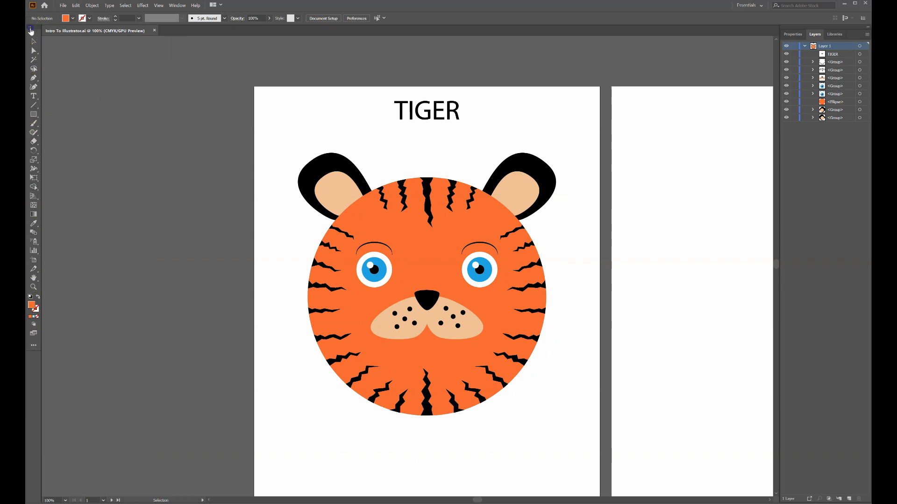
{"action": "left_click", "coordinate": [30, 29]}
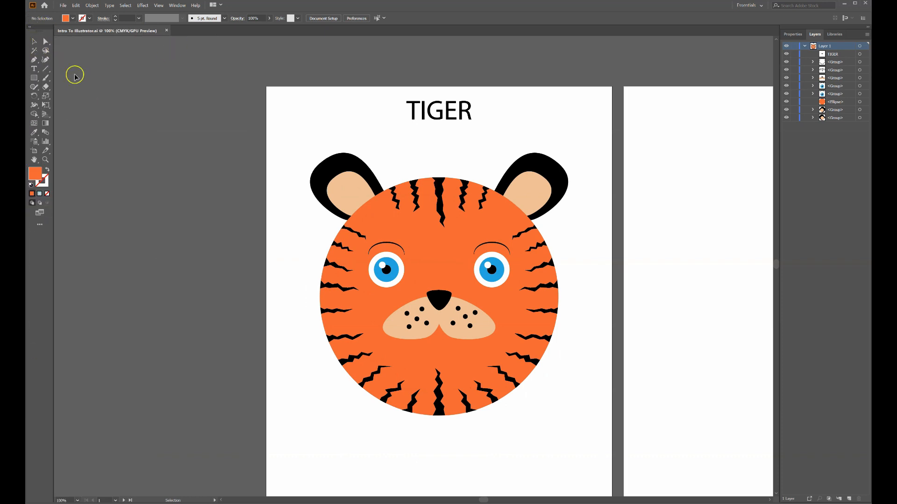
- Look through the full tool list of the Advanced toolbar and view the New Toolbar dialog without creating a toolbar
{"action": "left_click", "coordinate": [38, 228]}
{"action": "scroll", "coordinate": [96, 90], "scroll_direction": "down", "scroll_amount": 5}
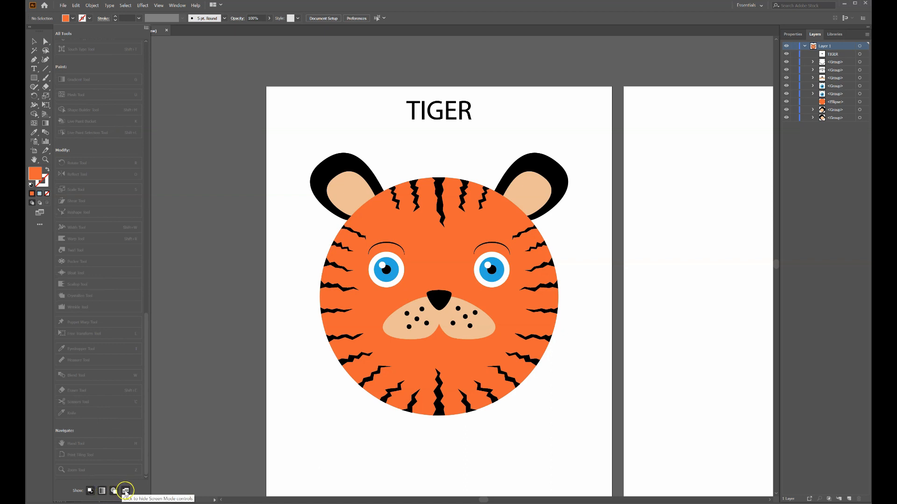
{"action": "scroll", "coordinate": [90, 359], "scroll_direction": "up", "scroll_amount": 5}
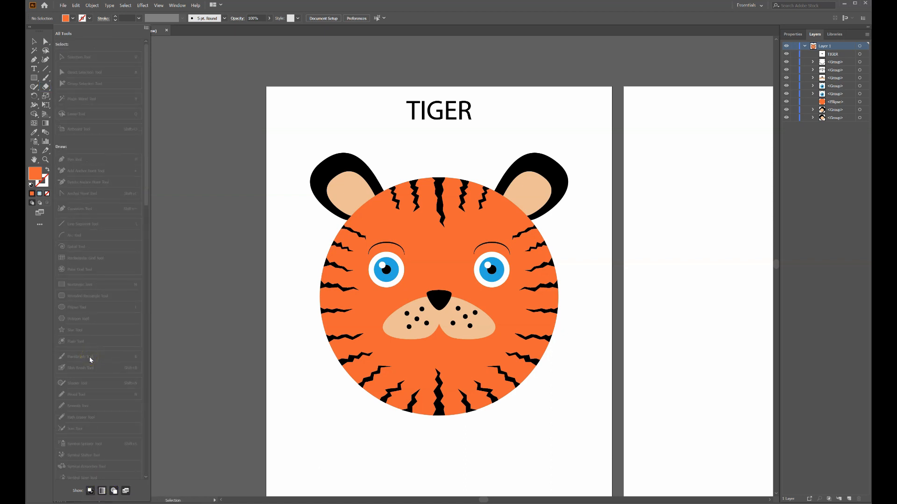
{"action": "left_click", "coordinate": [145, 28]}
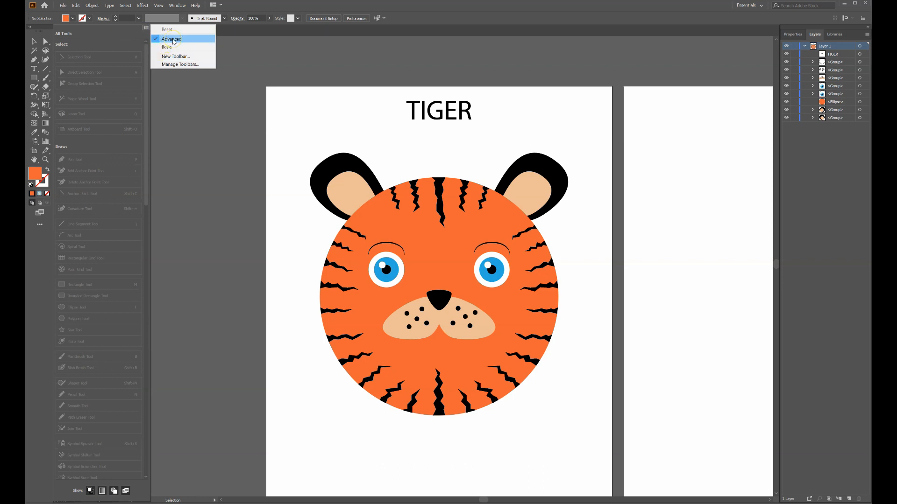
{"action": "left_click", "coordinate": [174, 56]}
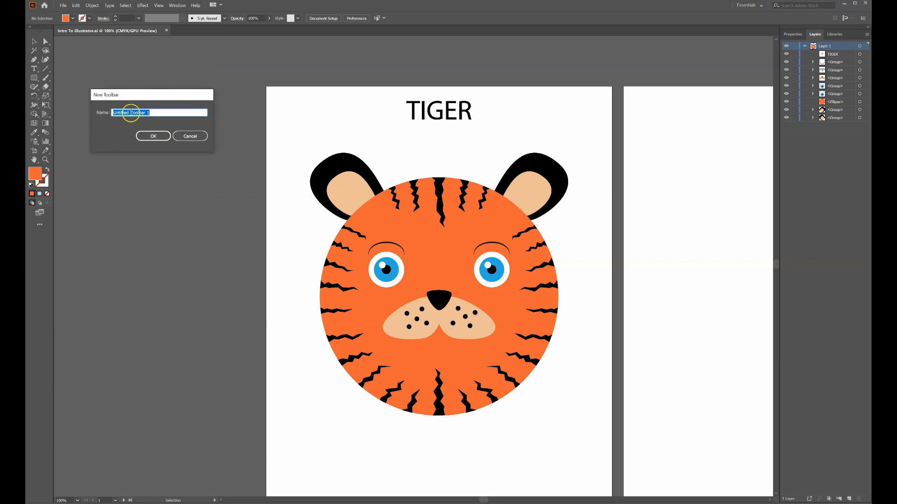
{"action": "left_click", "coordinate": [190, 136]}
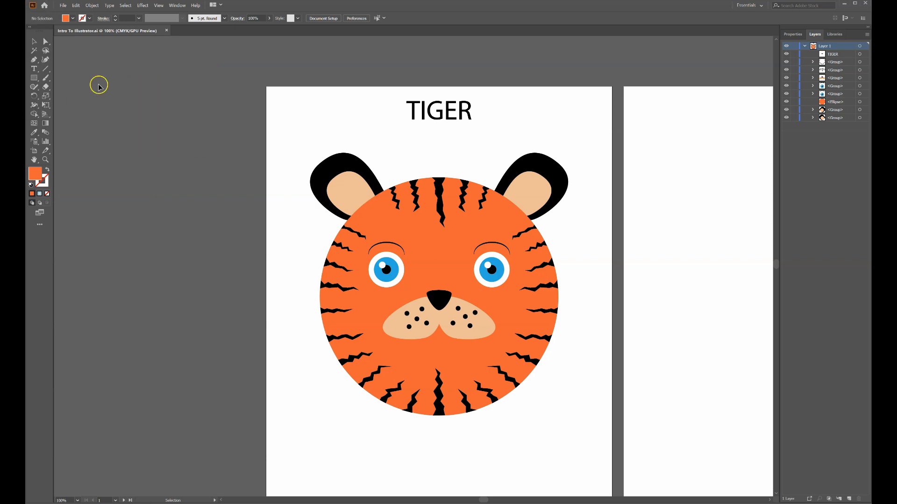
- View the Manage Toolbar dialog over the empty canvas area and leave it without making changes
{"action": "left_click", "coordinate": [40, 225]}
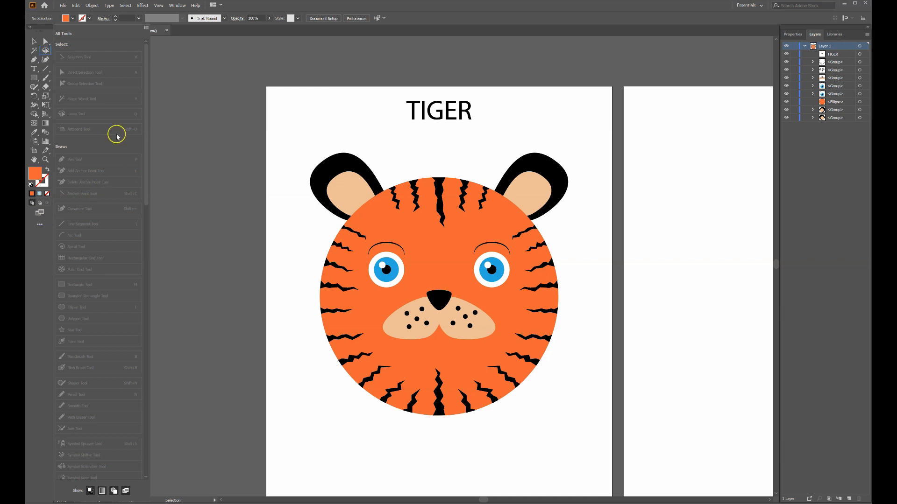
{"action": "left_click", "coordinate": [147, 30]}
{"action": "left_click", "coordinate": [159, 66]}
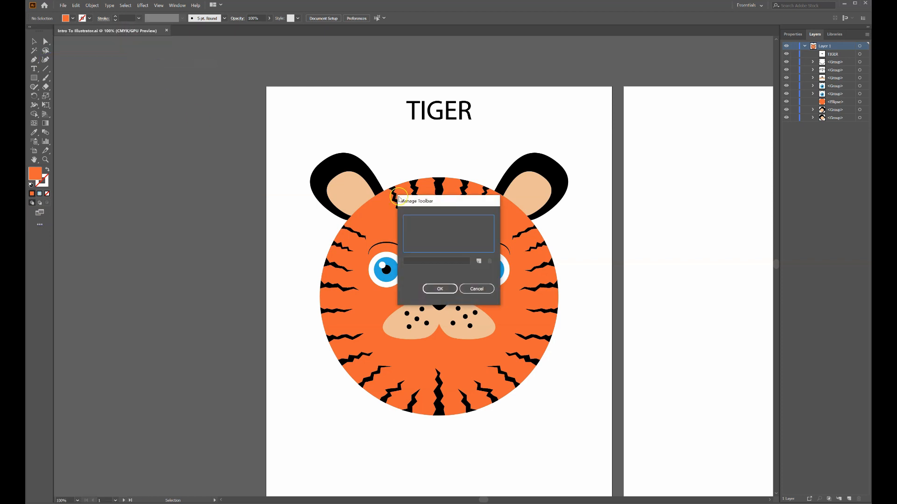
{"action": "left_click_drag", "start_coordinate": [420, 207], "coordinate": [97, 105]}
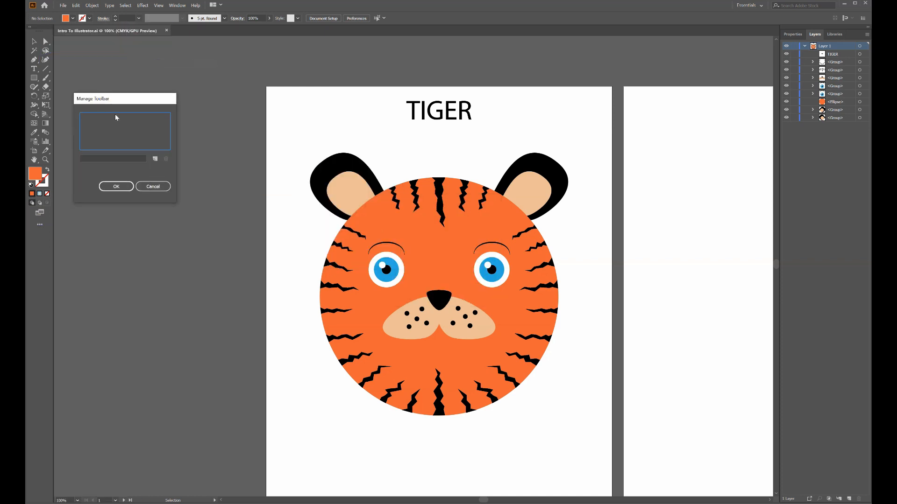
{"action": "left_click", "coordinate": [159, 161]}
{"action": "left_click", "coordinate": [151, 187]}
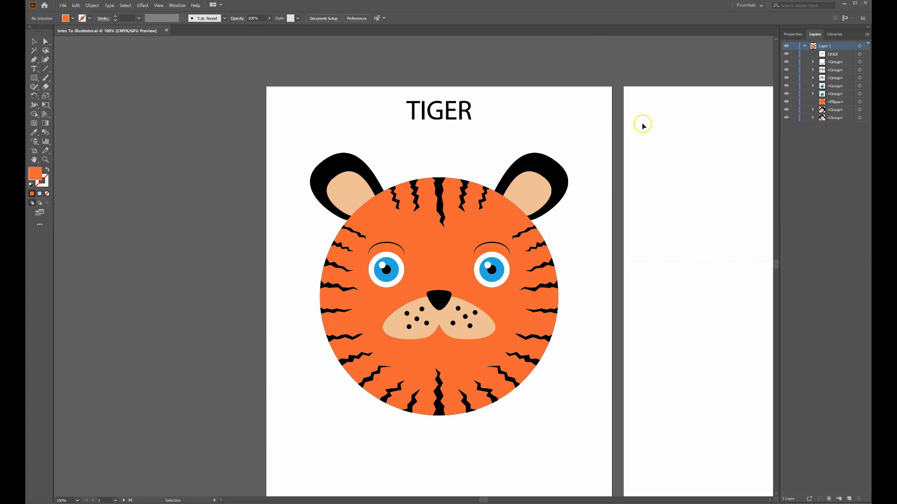
- View the list of preset workspaces and the New Workspace dialog without creating a workspace
{"action": "left_click", "coordinate": [752, 6]}
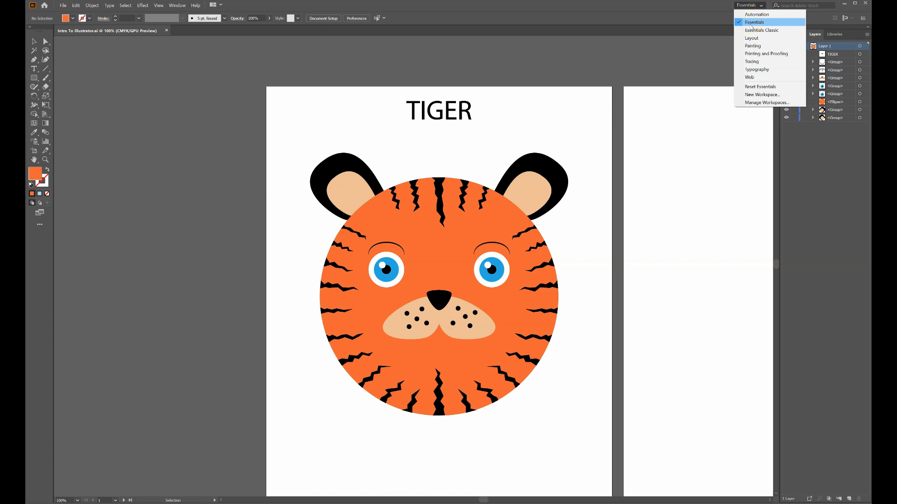
{"action": "left_click", "coordinate": [749, 27]}
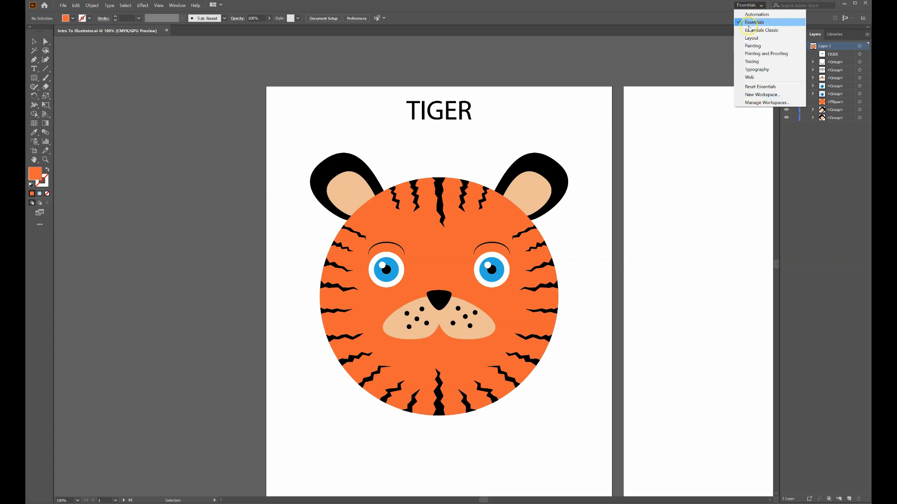
{"action": "left_click", "coordinate": [771, 97]}
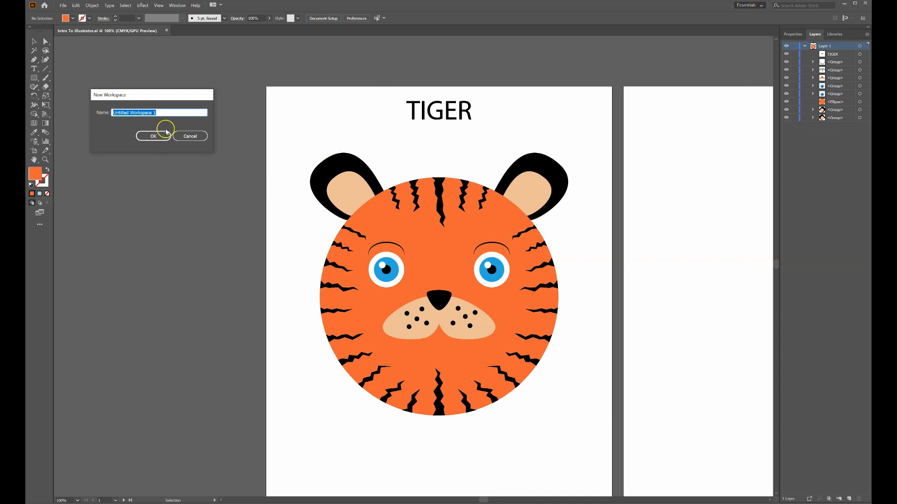
{"action": "left_click", "coordinate": [190, 136]}
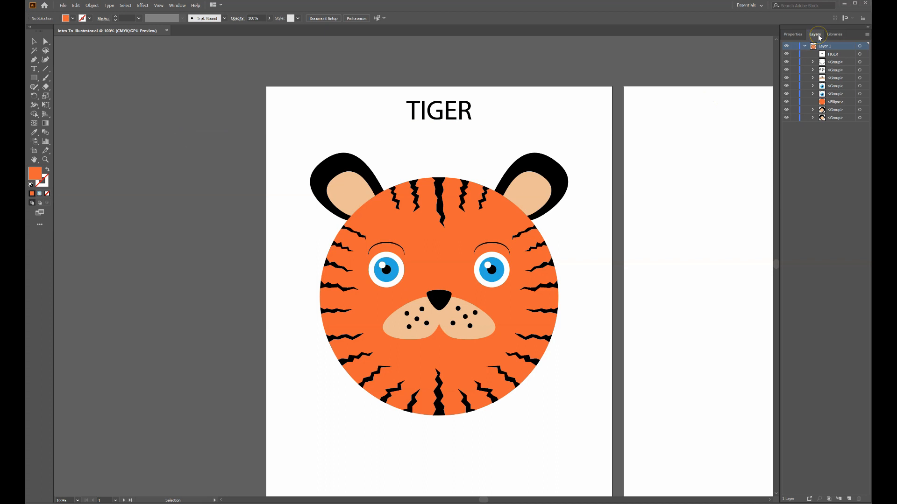
- Show the Color panel, dock it beneath the Layers panel and enlarge it to reveal a taller color spectrum
{"action": "left_click", "coordinate": [177, 6]}
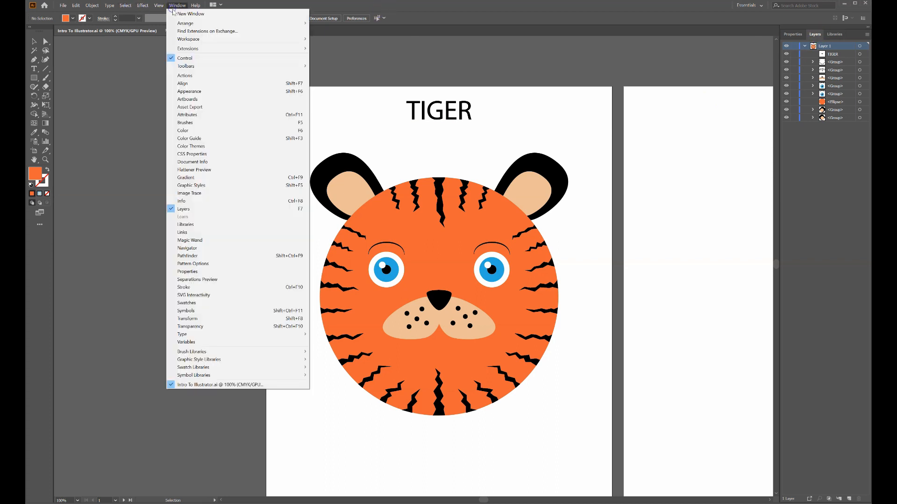
{"action": "left_click", "coordinate": [202, 131]}
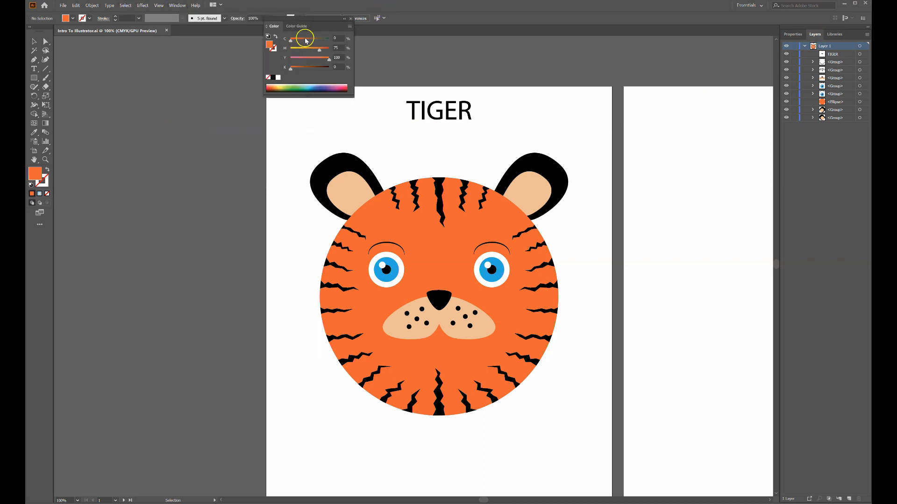
{"action": "left_click_drag", "start_coordinate": [291, 28], "coordinate": [801, 501]}
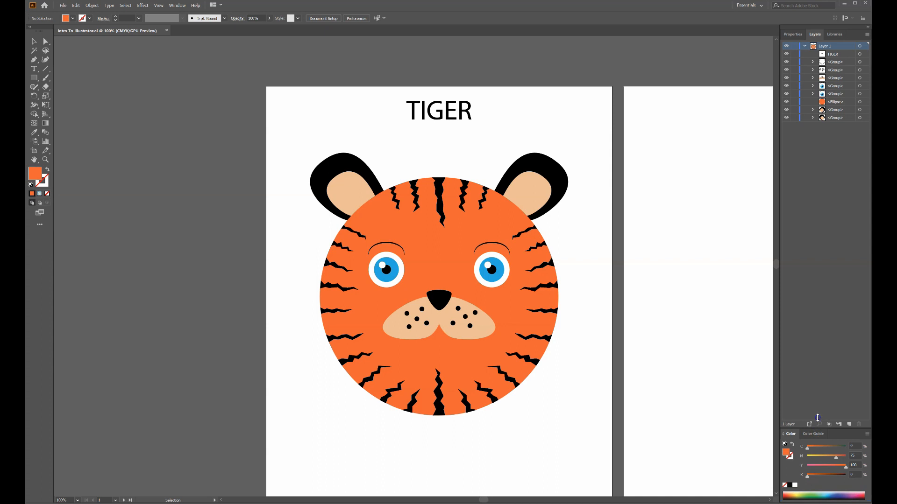
{"action": "left_click_drag", "start_coordinate": [817, 417], "coordinate": [812, 267]}
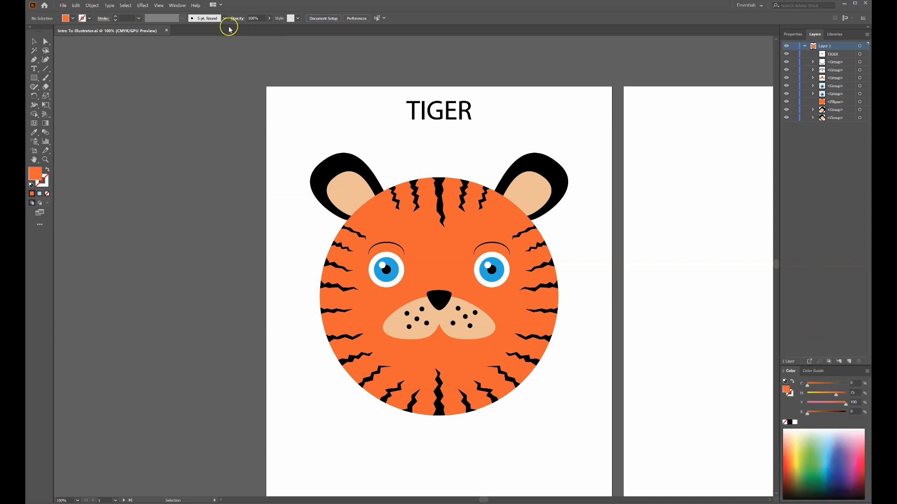
- Show the Align panel group and float it over the canvas beside the Layers panel
{"action": "left_click", "coordinate": [177, 5]}
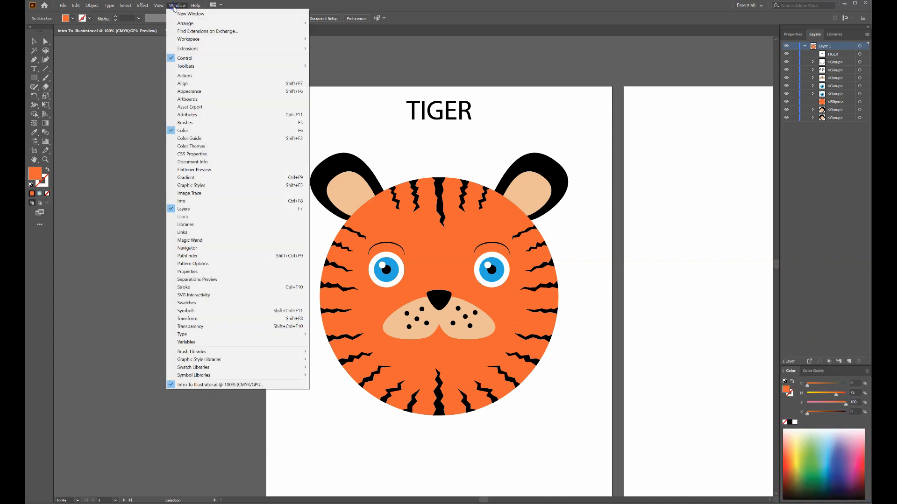
{"action": "left_click", "coordinate": [182, 83]}
{"action": "left_click_drag", "start_coordinate": [30, 240], "coordinate": [729, 54]}
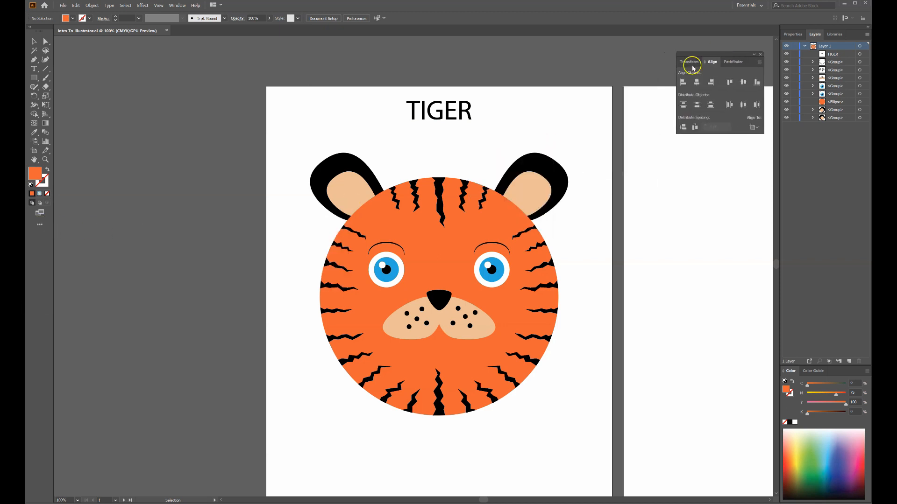
- Show the Stroke panel group and attach it beneath the floating Align panel
{"action": "left_click", "coordinate": [177, 6]}
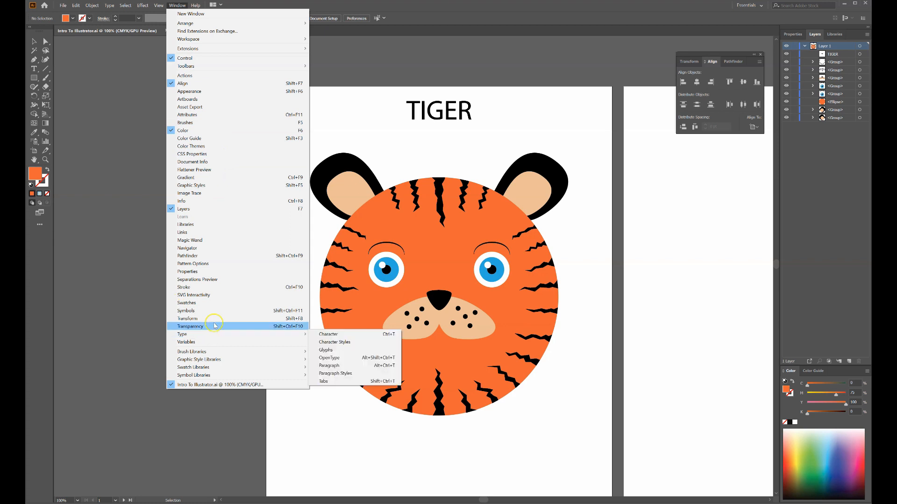
{"action": "left_click", "coordinate": [177, 287]}
{"action": "mouse_move", "coordinate": [320, 168]}
{"action": "left_mouse_down"}
{"action": "mouse_move", "coordinate": [612, 155]}
{"action": "mouse_move", "coordinate": [736, 136]}
{"action": "left_mouse_up"}
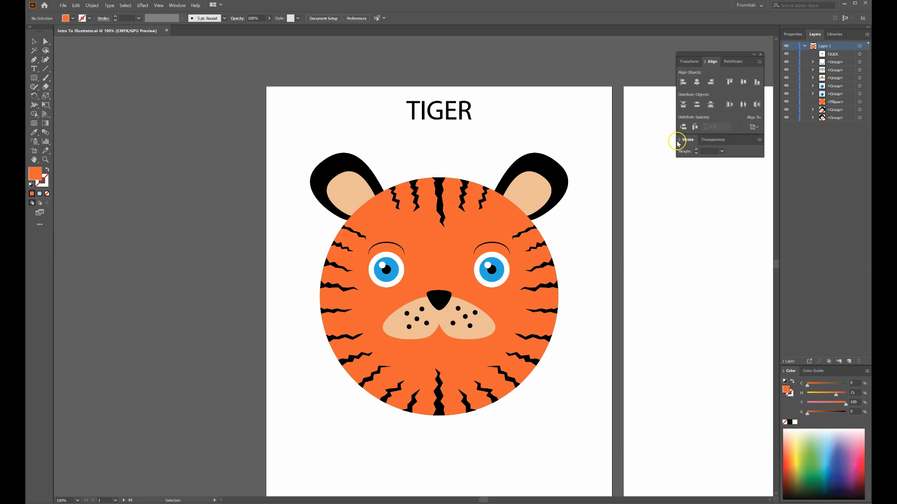
- Save the current panel arrangement as a new workspace named "My Workspace"
{"action": "left_click", "coordinate": [761, 6]}
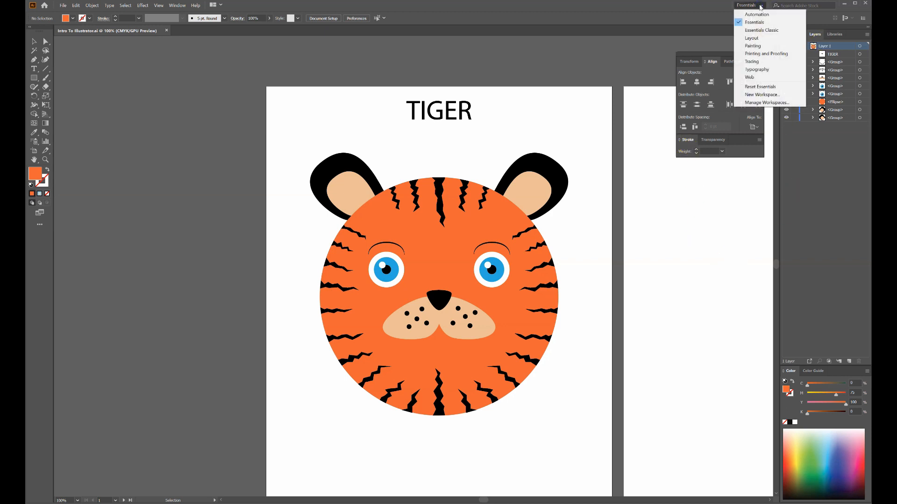
{"action": "left_click", "coordinate": [762, 95]}
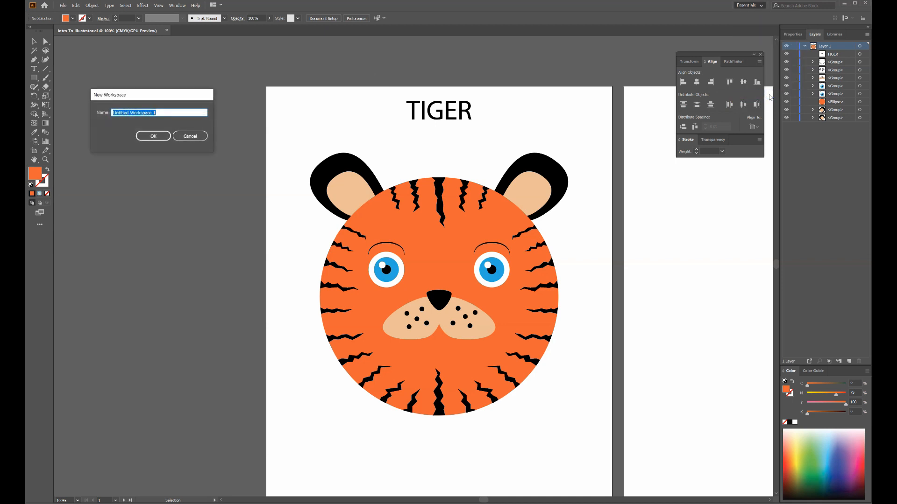
{"action": "type", "text": "My"}
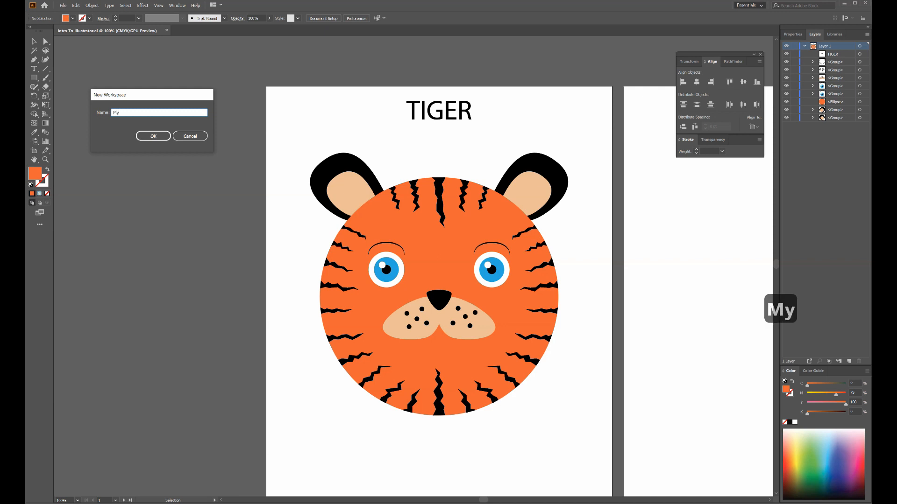
{"action": "type", "text": " Workspace"}
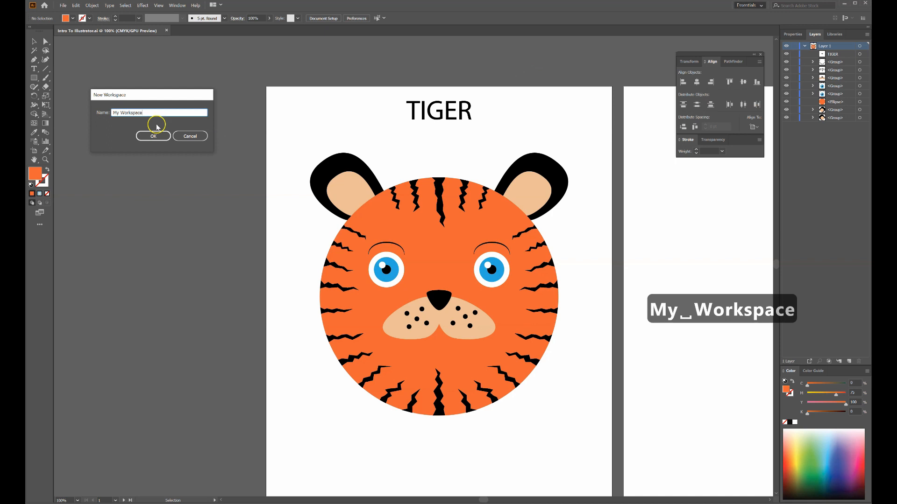
{"action": "left_click", "coordinate": [149, 137]}
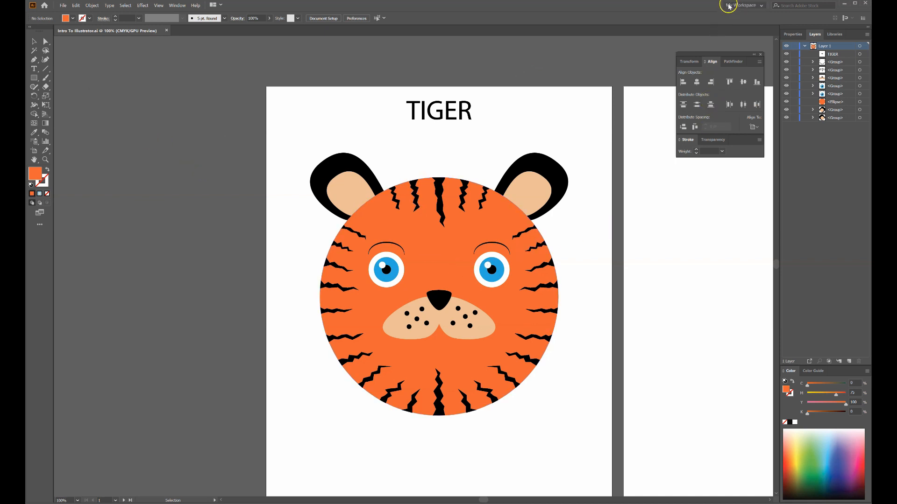
- Switch to the Essentials workspace and reset it to its default layout
{"action": "left_click", "coordinate": [749, 6]}
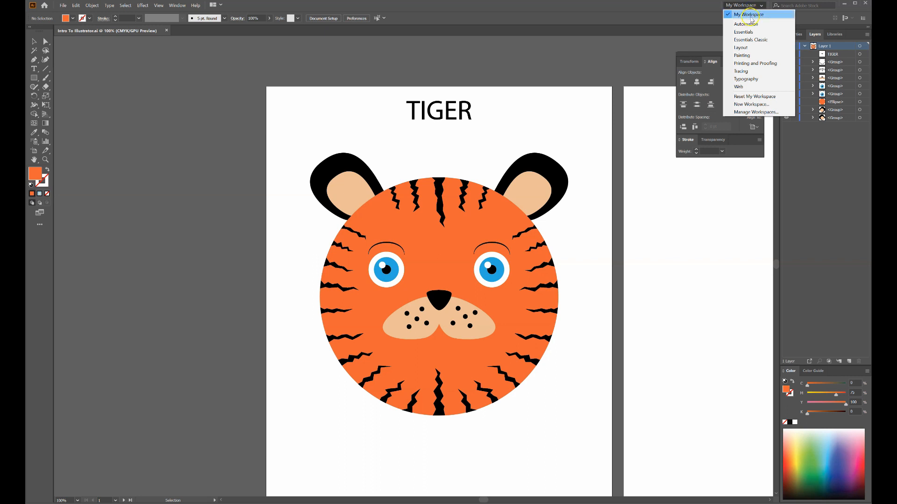
{"action": "left_click", "coordinate": [744, 32]}
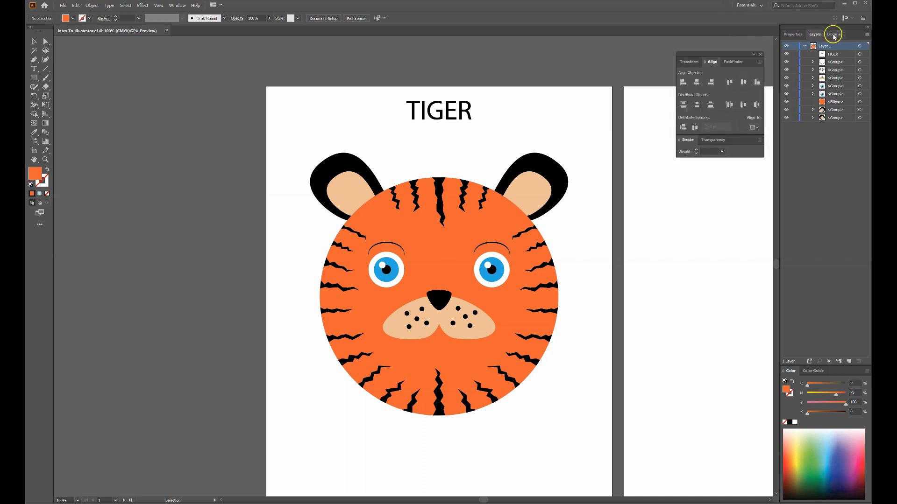
{"action": "left_click", "coordinate": [750, 5]}
{"action": "left_click", "coordinate": [760, 97]}
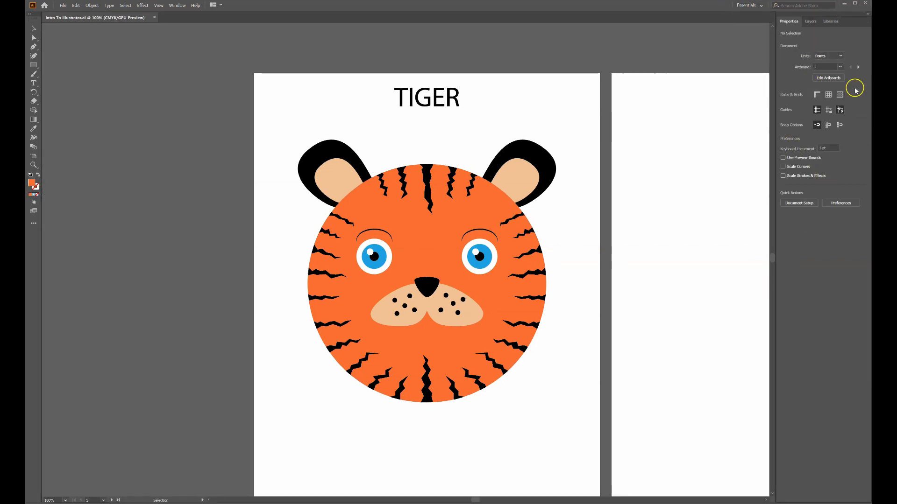
- Switch back to the saved My Workspace layout
{"action": "left_click", "coordinate": [758, 5]}
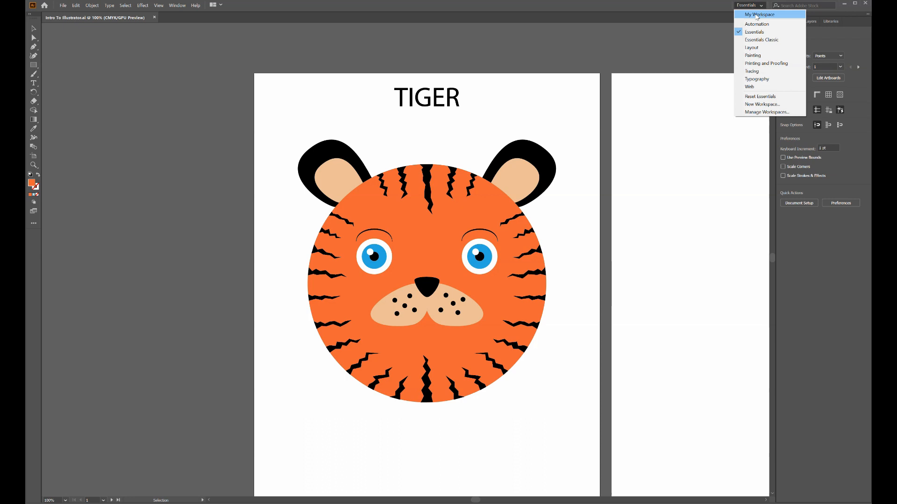
{"action": "left_click", "coordinate": [756, 13]}
{"action": "left_click", "coordinate": [763, 28]}
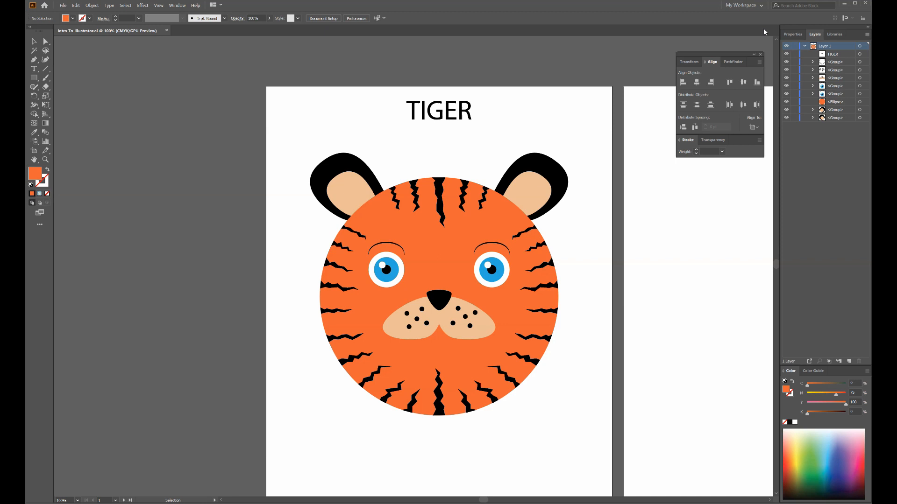
{"action": "left_click", "coordinate": [756, 29]}
{"action": "scroll", "coordinate": [560, 202], "scroll_direction": "up", "scroll_amount": 2}
{"action": "scroll", "coordinate": [475, 279], "scroll_direction": "down", "scroll_amount": 3}
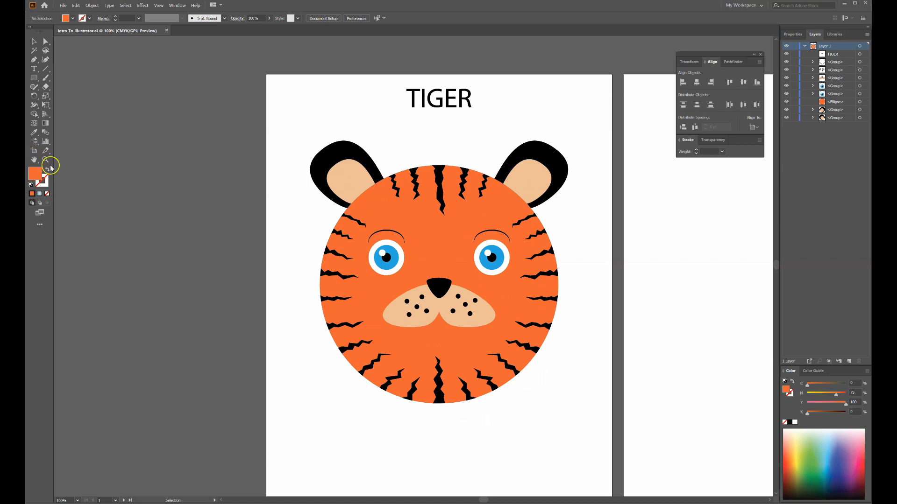
- Examine the tiger's ear, eye, muzzle and chin stripes up close using the Zoom and Hand tools
{"action": "left_click_drag", "start_coordinate": [304, 164], "coordinate": [414, 233]}
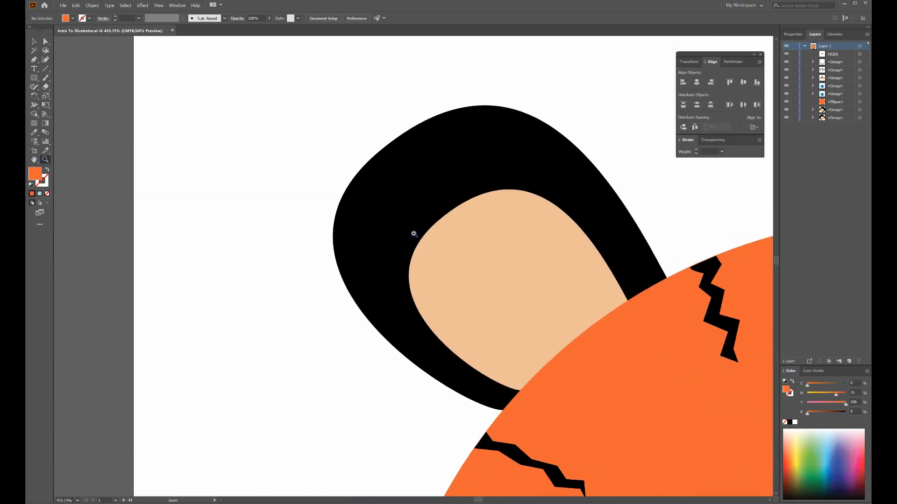
{"action": "left_click", "coordinate": [34, 42]}
{"action": "key", "text": "space"}
{"action": "left_click_drag", "start_coordinate": [693, 216], "coordinate": [153, 153]}
{"action": "left_click_drag", "start_coordinate": [639, 274], "coordinate": [356, 138]}
{"action": "left_click_drag", "start_coordinate": [461, 373], "coordinate": [658, 136]}
{"action": "left_click_drag", "start_coordinate": [509, 290], "coordinate": [639, 130]}
{"action": "left_click_drag", "start_coordinate": [290, 214], "coordinate": [470, 360]}
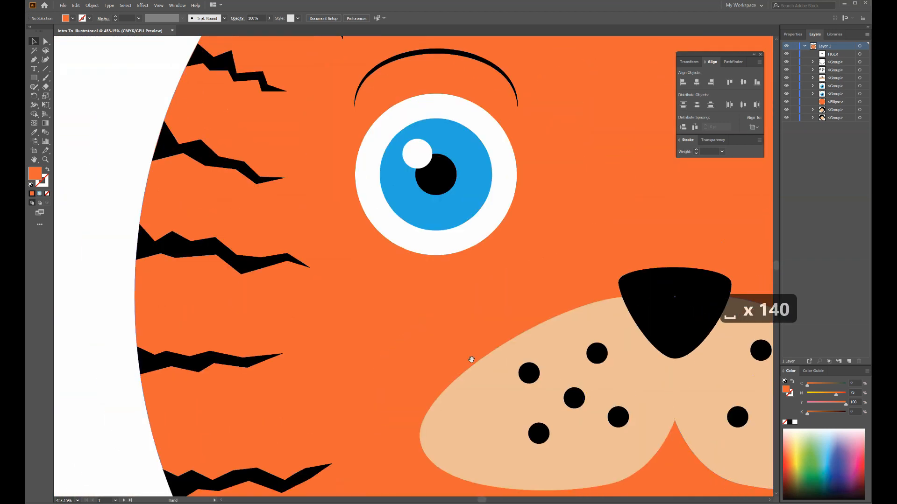
{"action": "left_click_drag", "start_coordinate": [366, 353], "coordinate": [188, 124]}
{"action": "left_click_drag", "start_coordinate": [306, 296], "coordinate": [201, 140]}
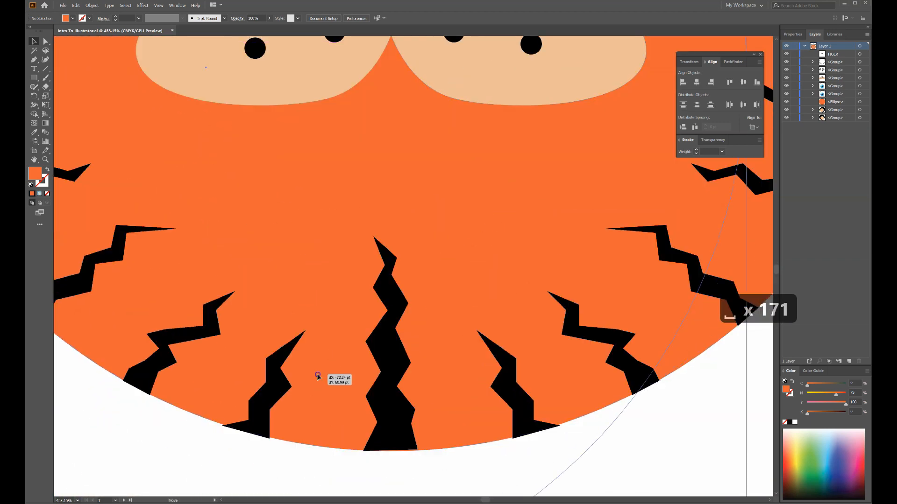
- Undo the accidental move of the tiger's orange face circle and deselect it
{"action": "left_click", "coordinate": [317, 375]}
{"action": "key", "text": "ctrl+z"}
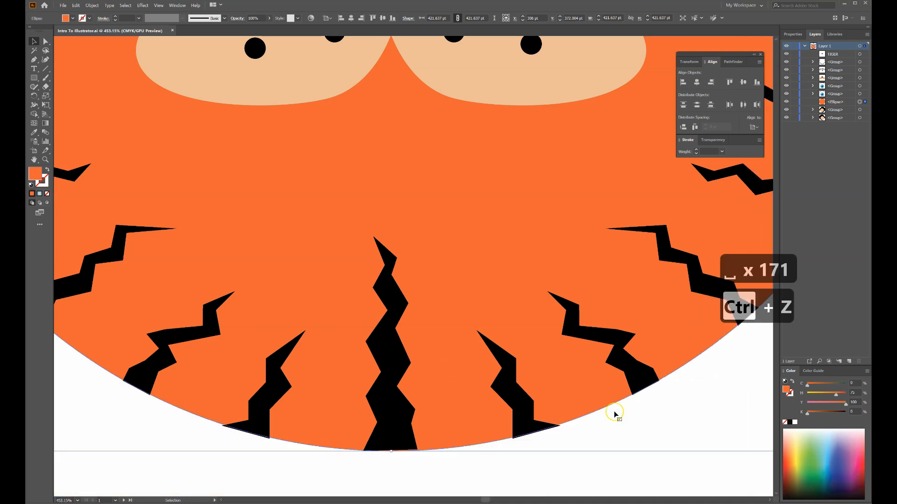
{"action": "left_click", "coordinate": [565, 479]}
- Look over the enlarged tiger face vertically, from the chin stripes to the top of the head and back to the muzzle
{"action": "scroll", "coordinate": [547, 299], "scroll_direction": "down", "scroll_amount": 3}
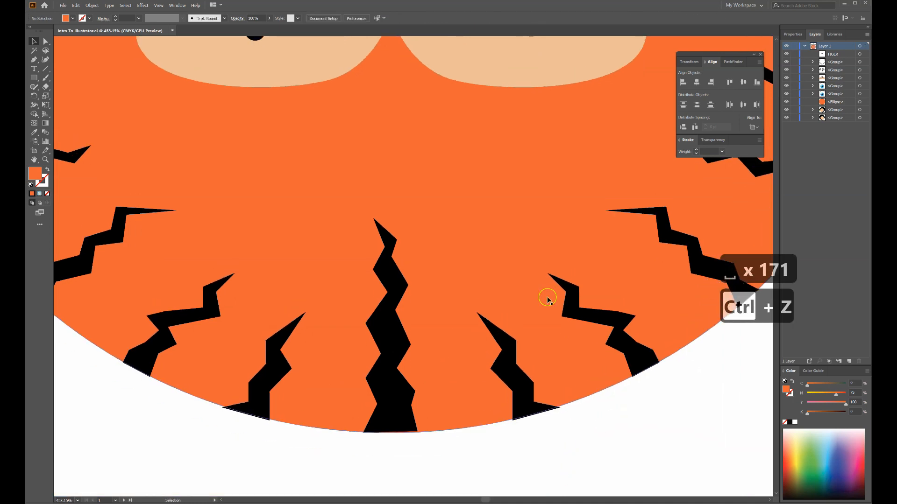
{"action": "scroll", "coordinate": [548, 300], "scroll_direction": "up", "scroll_amount": 2}
{"action": "scroll", "coordinate": [548, 300], "scroll_direction": "up", "scroll_amount": 15}
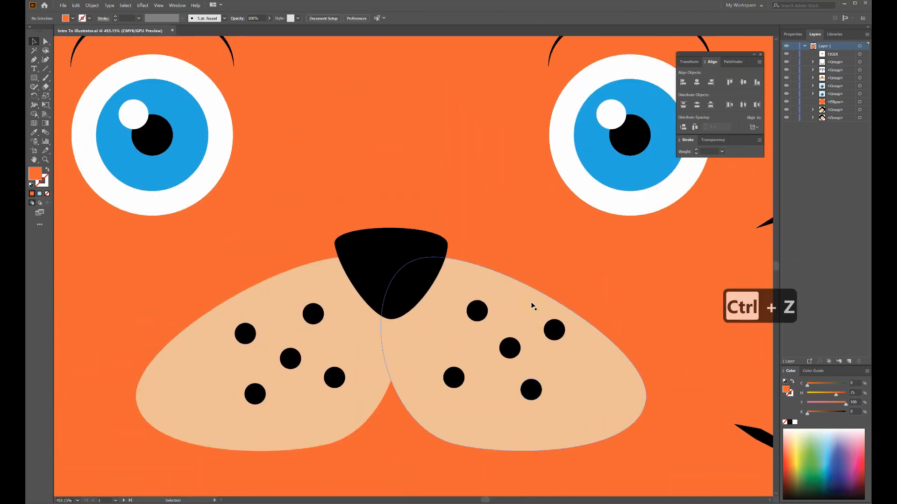
{"action": "scroll", "coordinate": [529, 301], "scroll_direction": "up", "scroll_amount": 15}
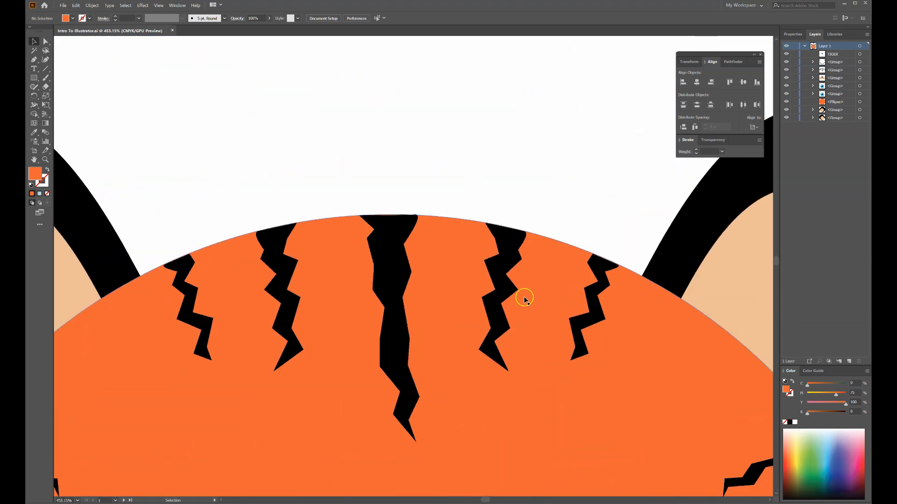
{"action": "scroll", "coordinate": [523, 325], "scroll_direction": "down", "scroll_amount": 15}
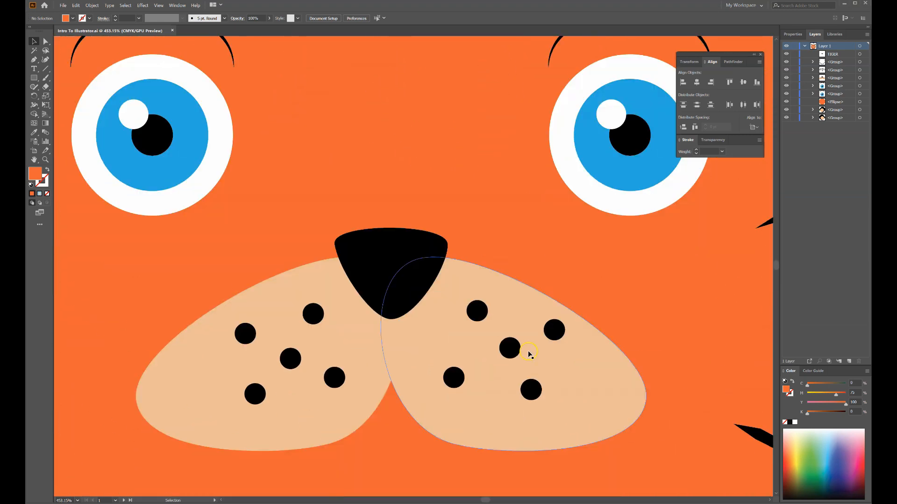
{"action": "scroll", "coordinate": [528, 354], "scroll_direction": "down", "scroll_amount": 2}
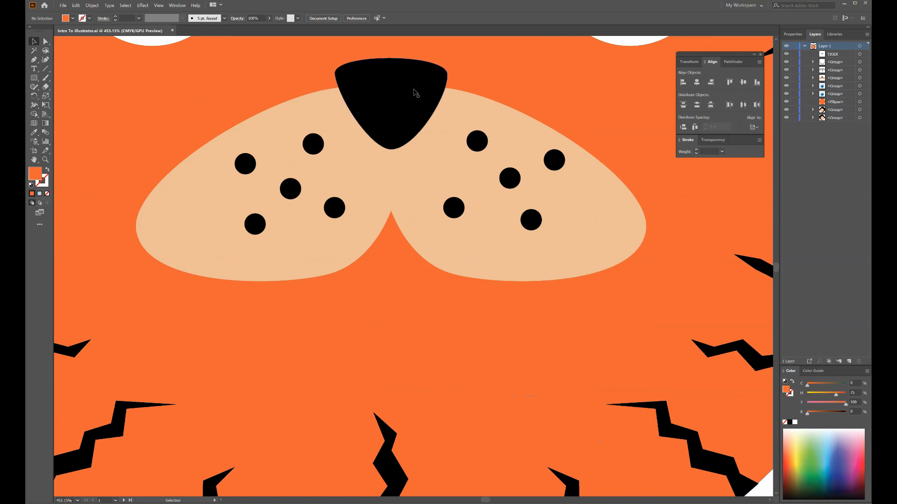
- Examine the tiger's muzzle and face at magnifications between 150% and 1200%
{"action": "key", "text": "ctrl+minus"}
{"action": "key", "text": "ctrl+minus"}
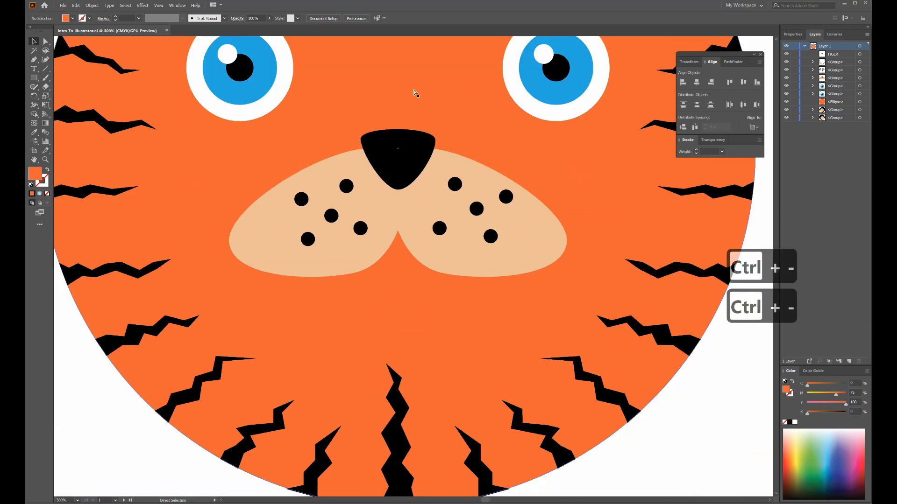
{"action": "key", "text": "ctrl+minus"}
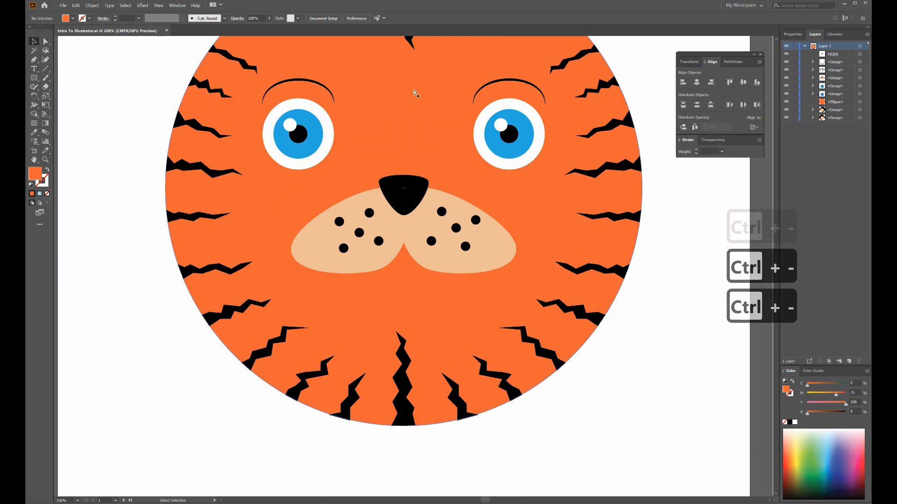
{"action": "key", "text": "ctrl+equal"}
{"action": "key", "text": "ctrl+equal"}
{"action": "key", "text": "ctrl+equal"}
{"action": "key", "text": "ctrl+equal"}
{"action": "key", "text": "ctrl+equal"}
{"action": "key", "text": "ctrl+minus"}
{"action": "key", "text": "ctrl+minus"}
{"action": "key", "text": "ctrl+minus"}
{"action": "key", "text": "ctrl+minus"}
{"action": "key", "text": "ctrl+minus"}
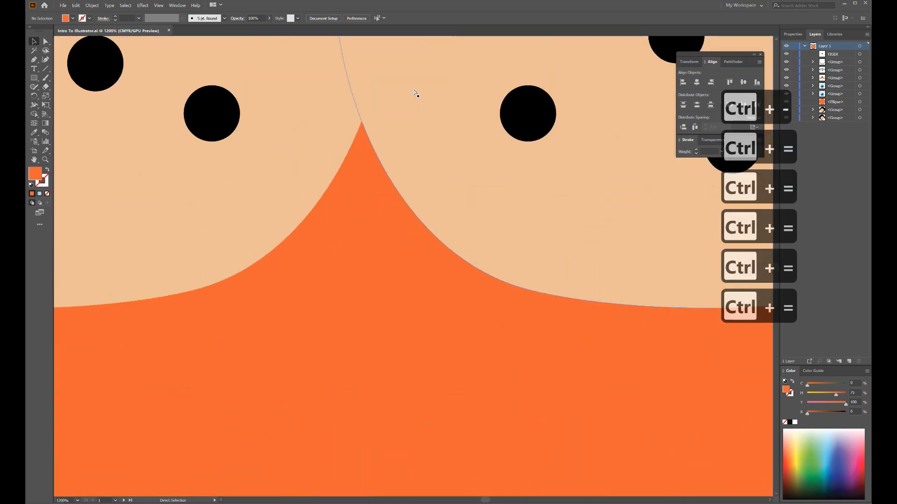
{"action": "key", "text": "ctrl+minus"}
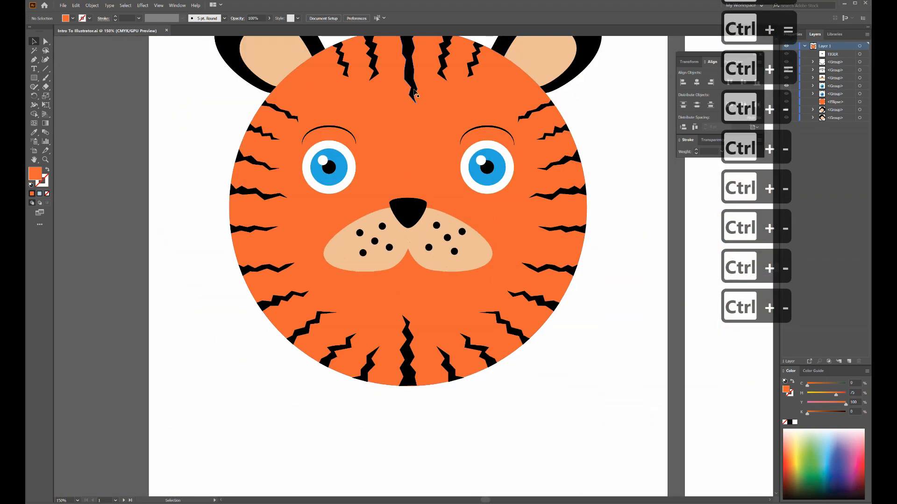
- Bring the tiger's whole head into view and fit the tiger artboard in the window
{"action": "key", "text": "space"}
{"action": "left_click_drag", "start_coordinate": [561, 109], "coordinate": [535, 191]}
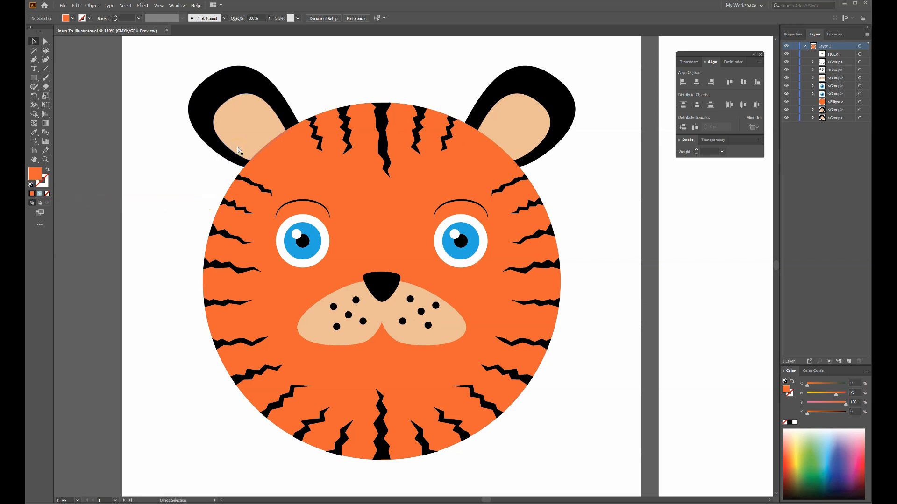
{"action": "key", "text": "ctrl+0"}
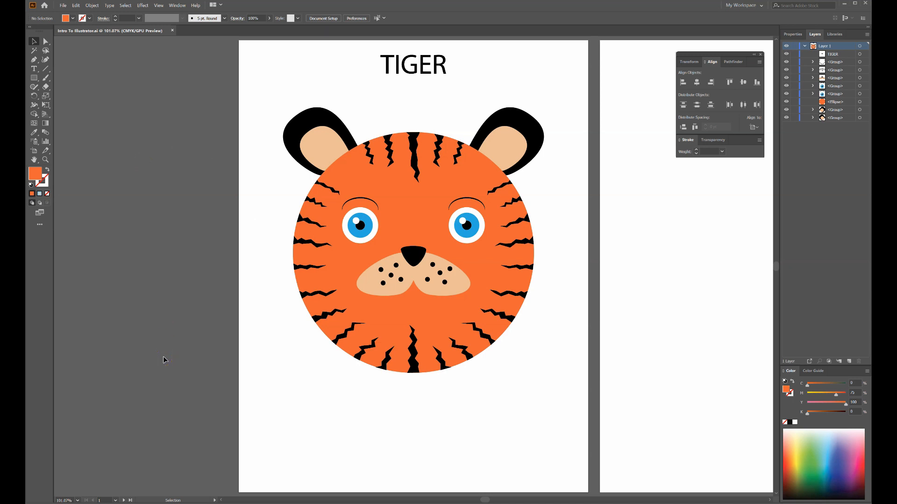
- Move the TIGER title and the tiger's left eye with its brow off the artboard onto the empty canvas beside it
{"action": "left_click_drag", "start_coordinate": [393, 74], "coordinate": [107, 160]}
{"action": "left_click", "coordinate": [202, 324]}
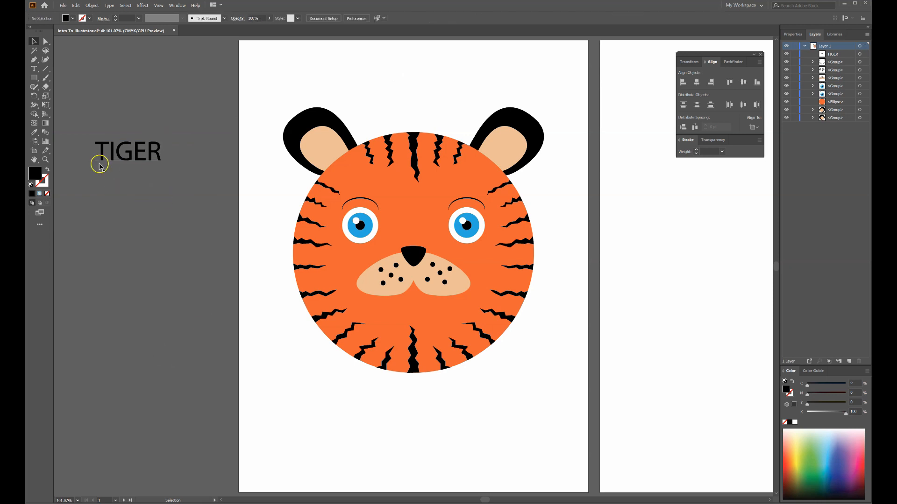
{"action": "left_click_drag", "start_coordinate": [341, 216], "coordinate": [110, 251]}
{"action": "left_click", "coordinate": [159, 389]}
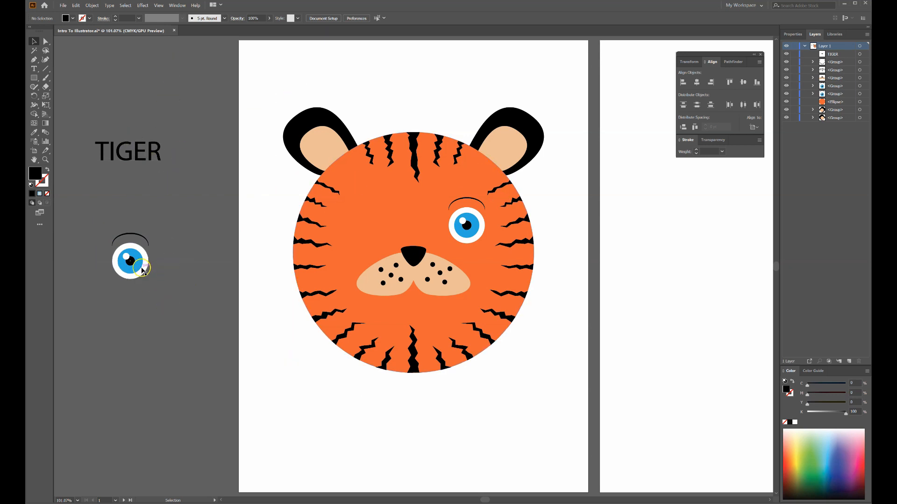
- Undo the moves of the left eye and the TIGER title, leaving nothing selected
{"action": "key", "text": "ctrl+z"}
{"action": "key", "text": "ctrl+z"}
{"action": "left_click", "coordinate": [163, 241]}
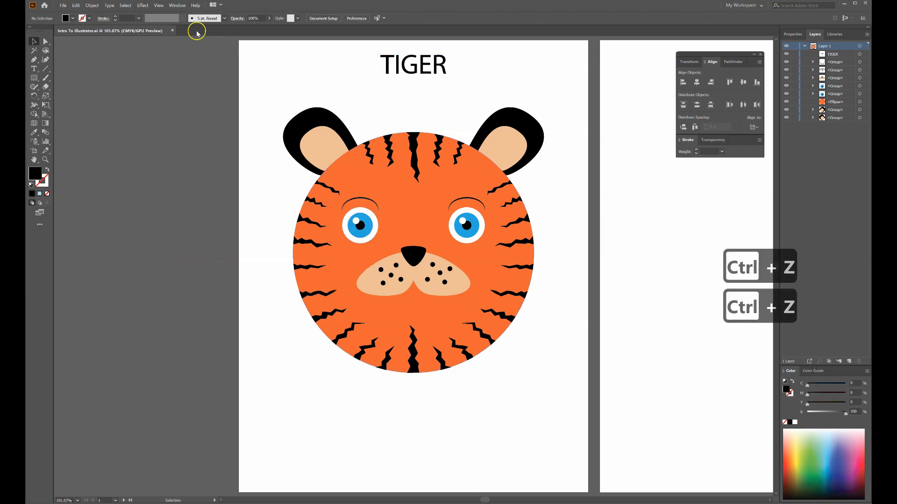
{"action": "right_click", "coordinate": [171, 68]}
{"action": "left_click", "coordinate": [199, 49]}
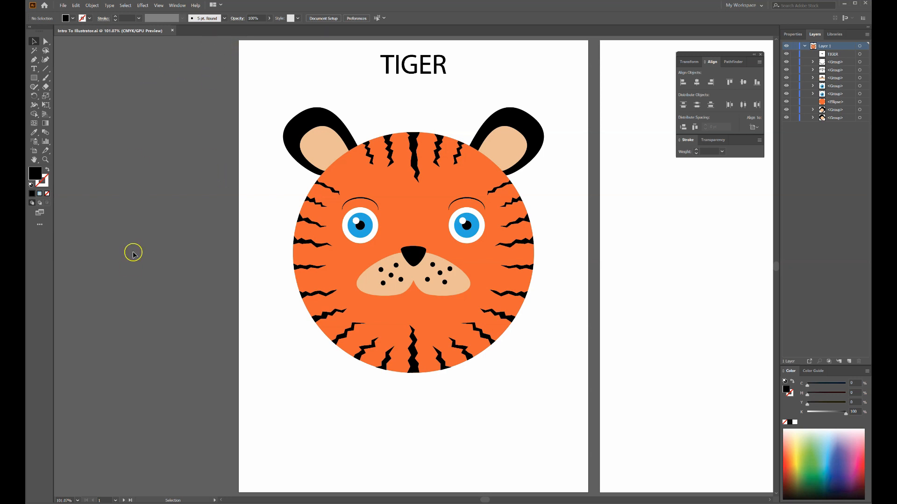
- View the saved workspaces in the Manage Workspaces dialog and close it without changes
{"action": "left_click", "coordinate": [180, 5]}
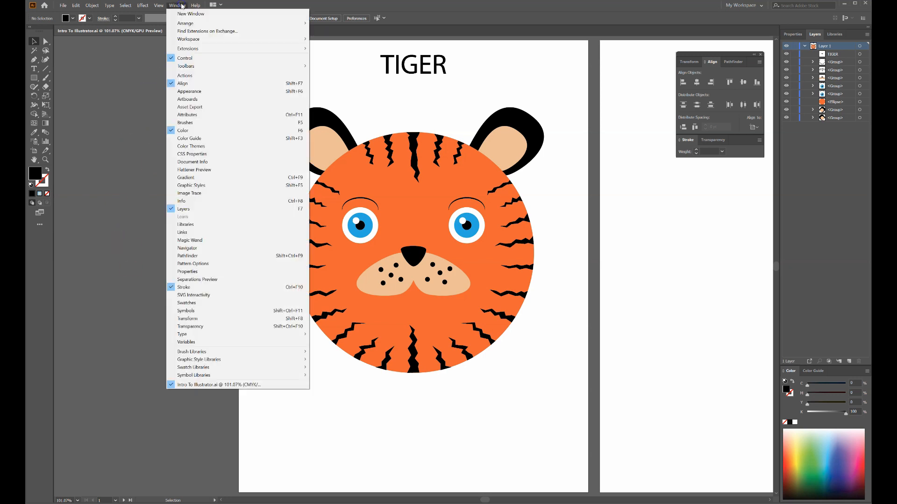
{"action": "mouse_move", "coordinate": [238, 40]}
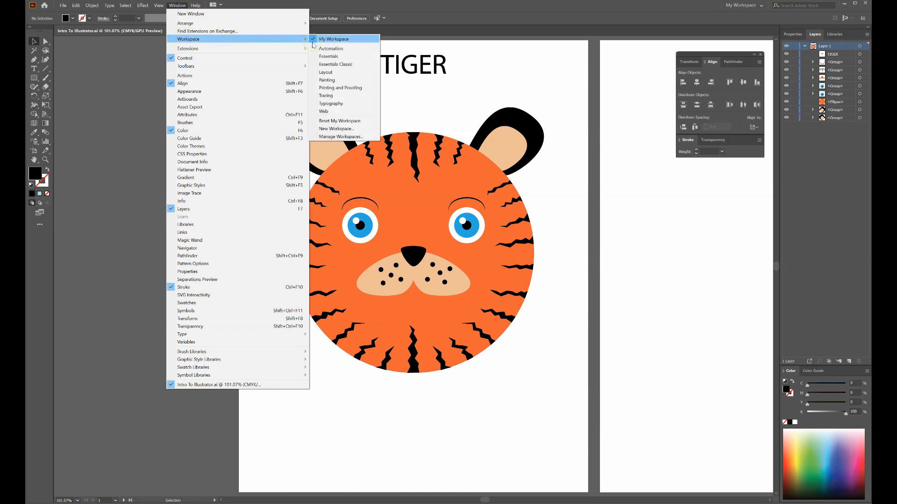
{"action": "left_click", "coordinate": [341, 136]}
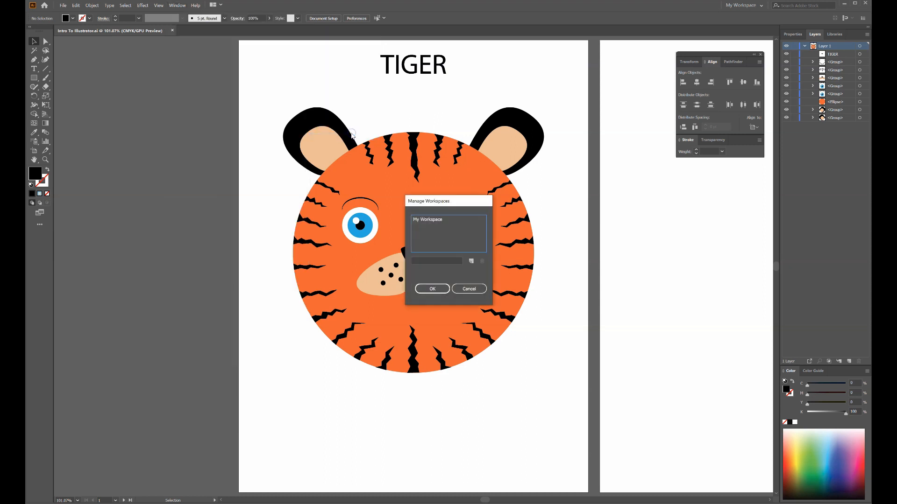
{"action": "left_click", "coordinate": [468, 289]}
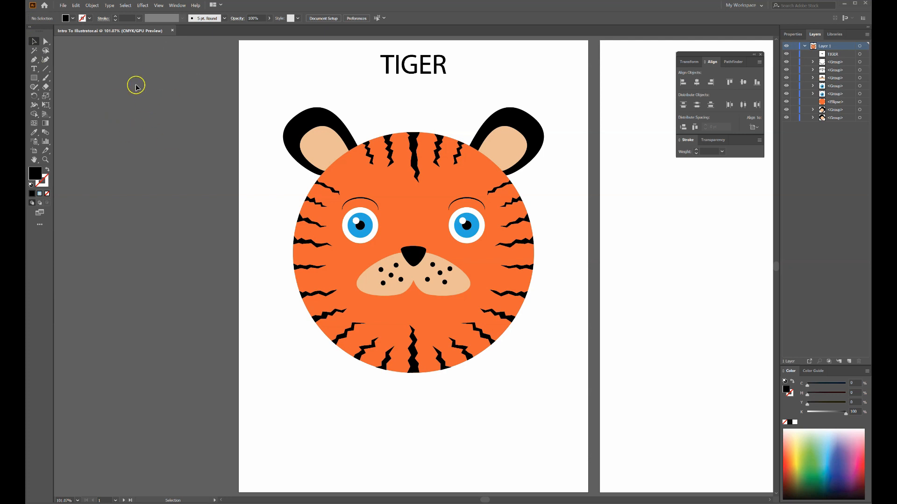
- Open the User Interface preferences and try each brightness level from the darkest to the lightest
{"action": "left_click", "coordinate": [76, 5]}
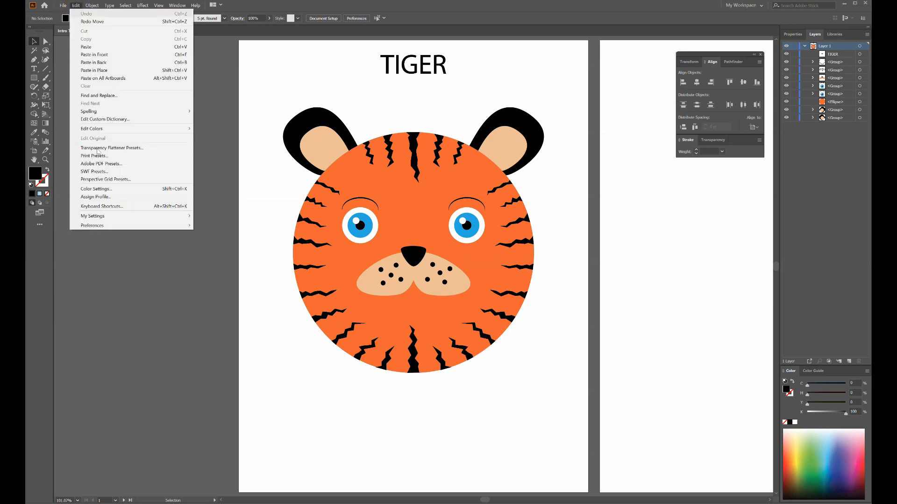
{"action": "mouse_move", "coordinate": [173, 225]}
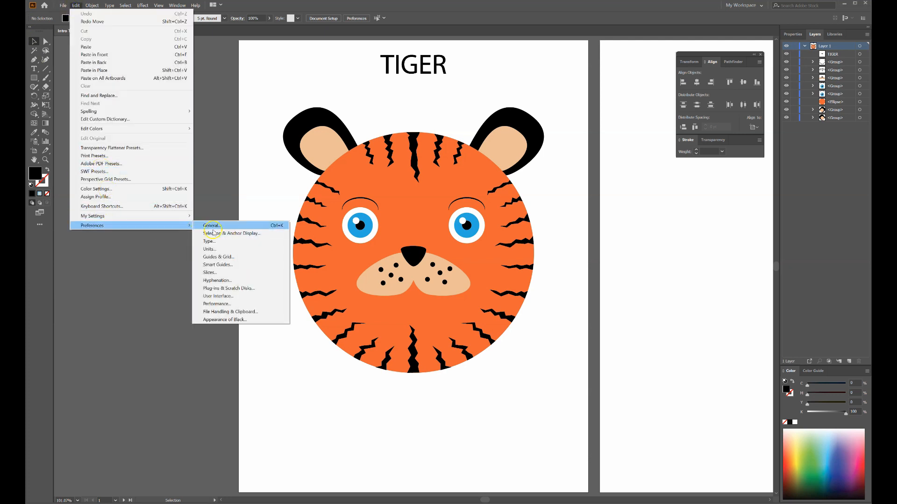
{"action": "left_click", "coordinate": [223, 297]}
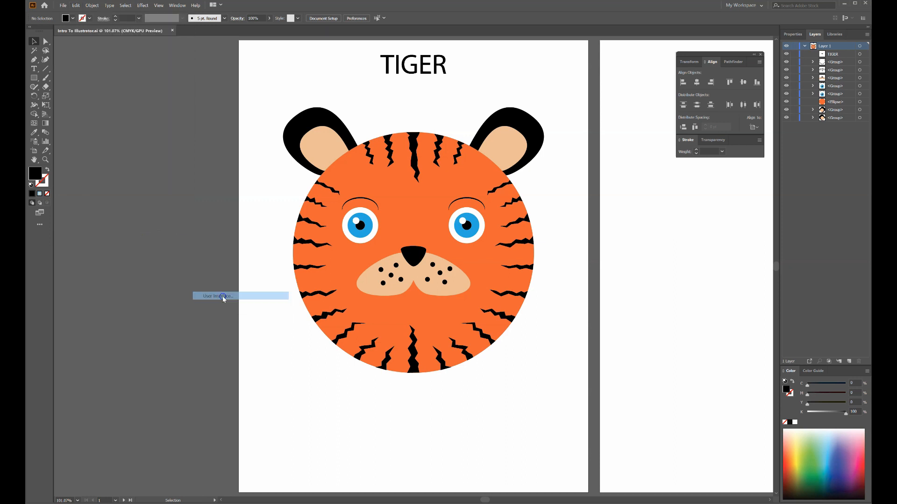
{"action": "left_click", "coordinate": [161, 109]}
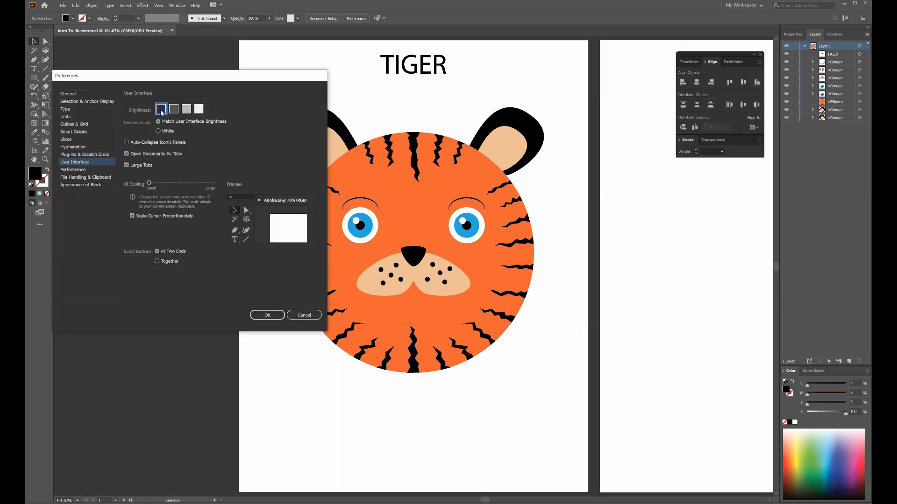
{"action": "left_click", "coordinate": [173, 109]}
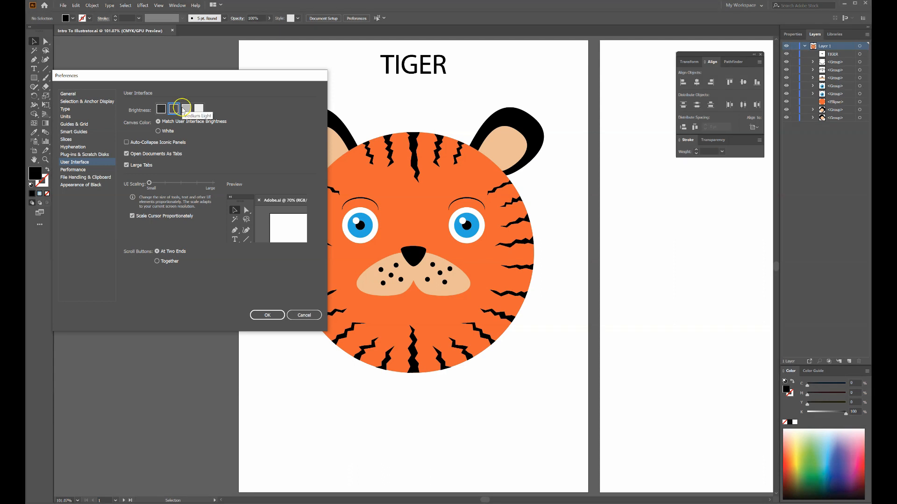
{"action": "left_click", "coordinate": [186, 109]}
{"action": "left_click", "coordinate": [199, 108]}
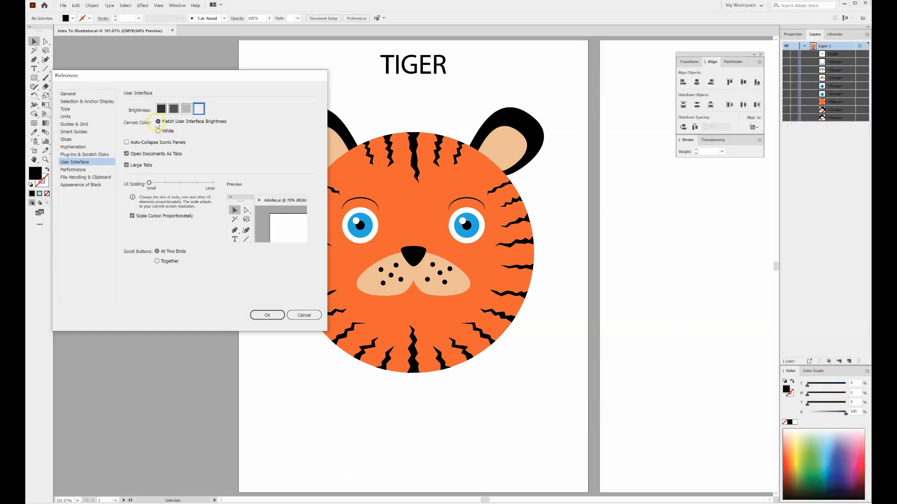
- Try the White canvas color, restore Match User Interface Brightness, and apply the second-darkest interface brightness
{"action": "left_click", "coordinate": [167, 131]}
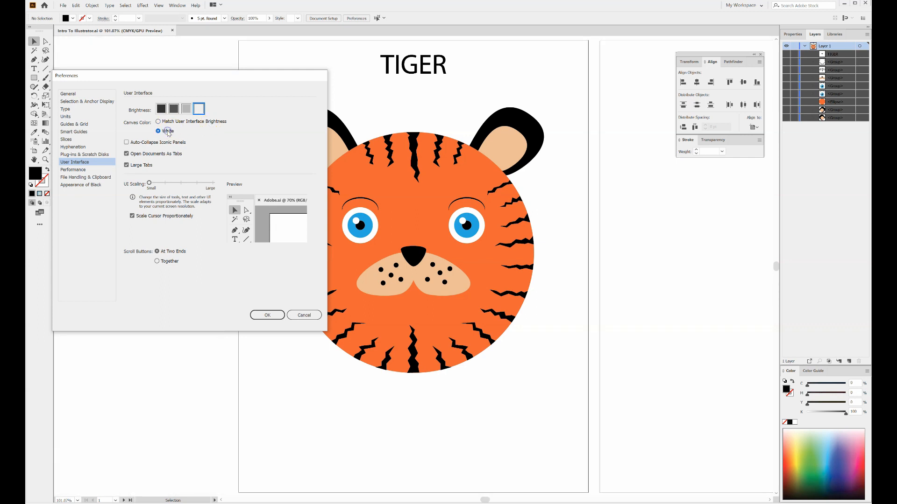
{"action": "left_click", "coordinate": [166, 122]}
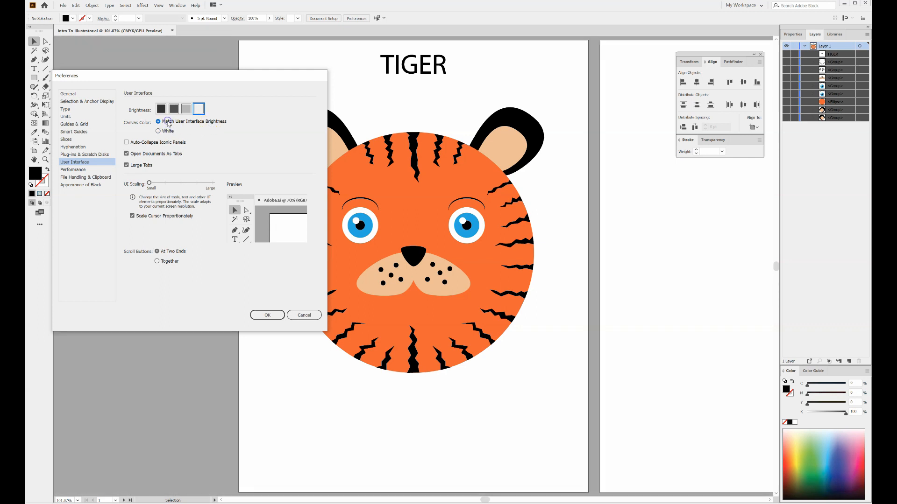
{"action": "left_click", "coordinate": [175, 109]}
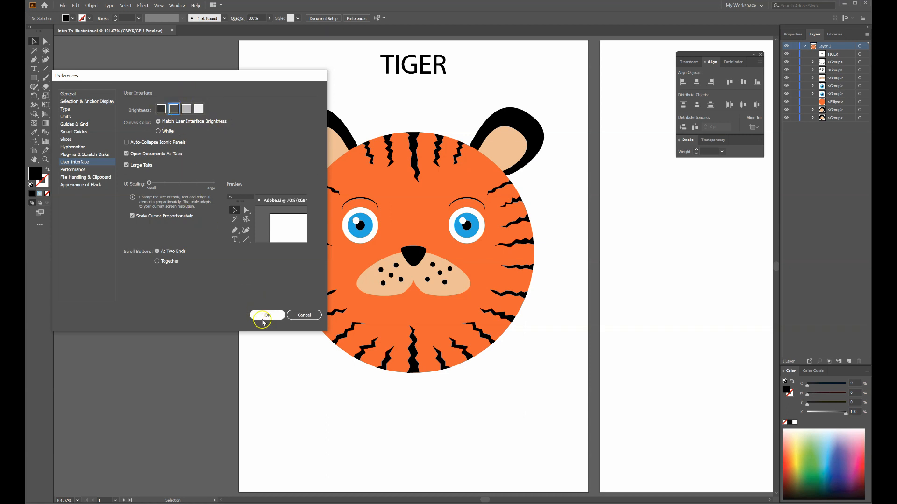
{"action": "left_click", "coordinate": [267, 315]}
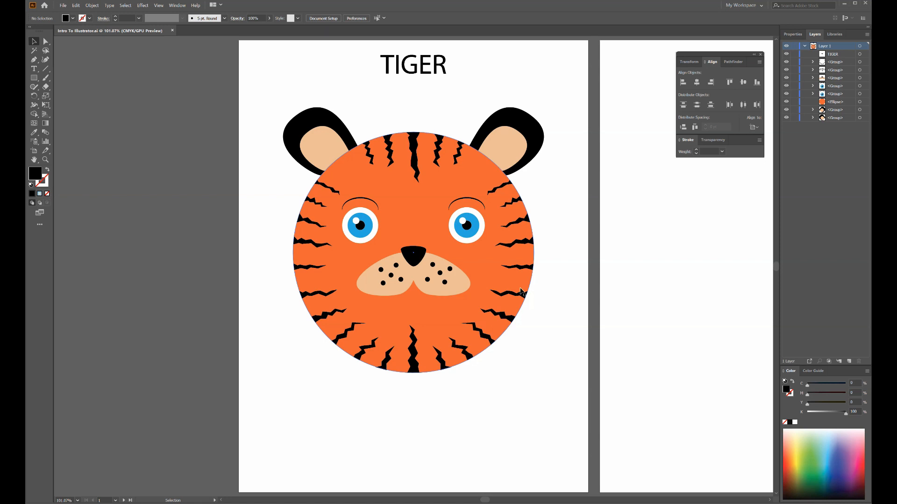
- Bring both artboards fully into view side by side at 66.67% zoom
{"action": "key", "text": "ctrl+minus"}
{"action": "key", "text": "ctrl+minus"}
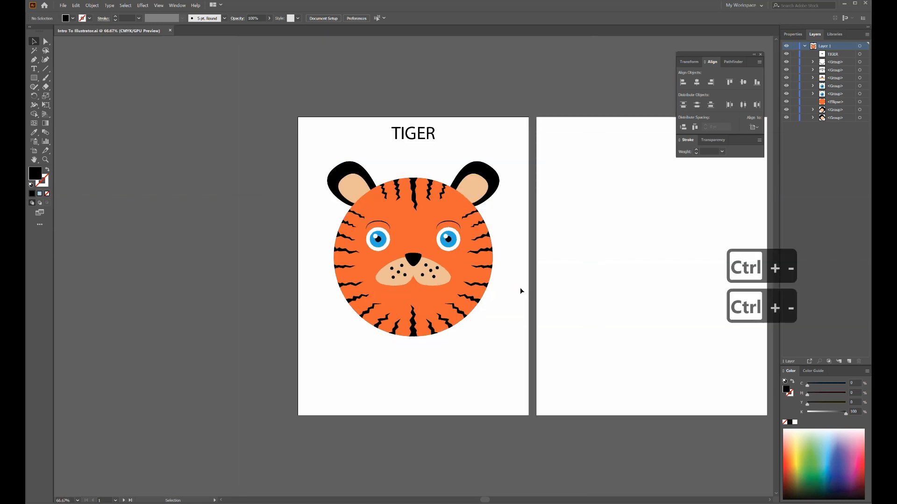
{"action": "key", "text": "space"}
{"action": "left_click_drag", "start_coordinate": [621, 295], "coordinate": [461, 301]}
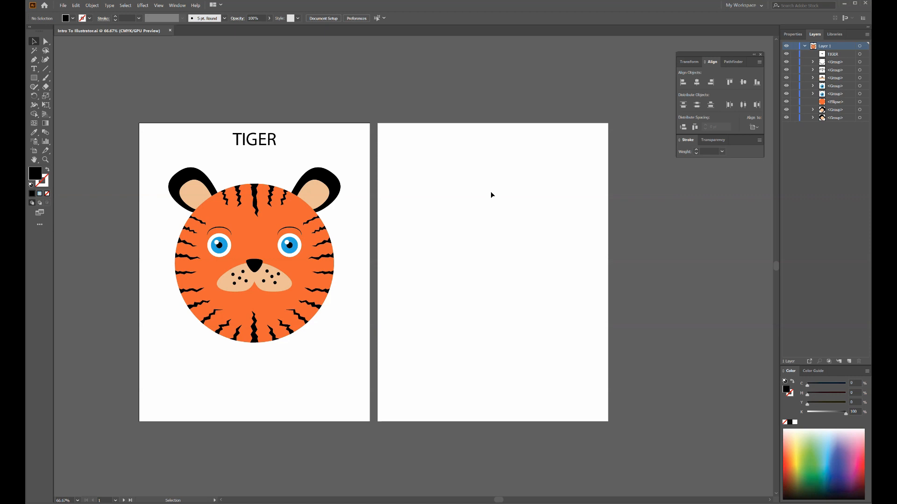
- Zoom out to 3.13% to view the full extent of the canvas around the two artboards
{"action": "key", "text": "ctrl+minus"}
{"action": "key", "text": "ctrl+minus"}
{"action": "key", "text": "ctrl+minus"}
{"action": "key", "text": "ctrl+minus"}
{"action": "key", "text": "ctrl+minus"}
{"action": "key", "text": "ctrl+minus"}
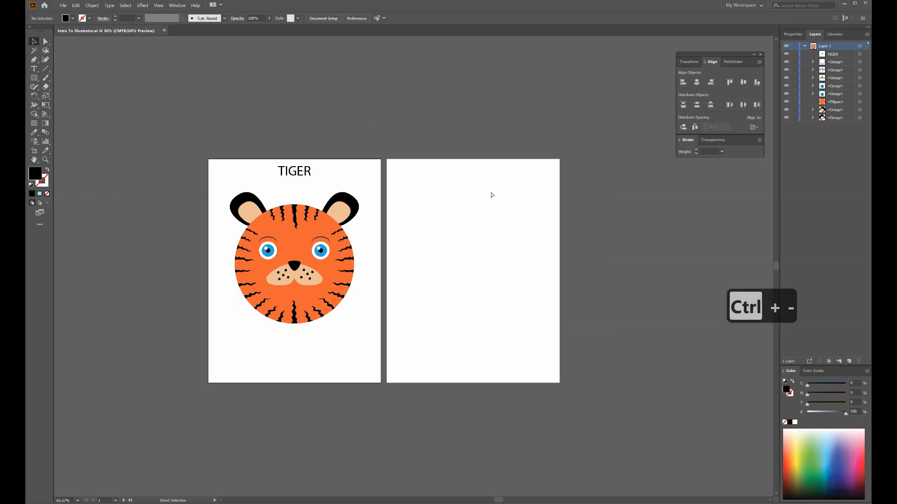
{"action": "key", "text": "ctrl+minus"}
{"action": "key", "text": "ctrl+minus"}
{"action": "key", "text": "ctrl+minus"}
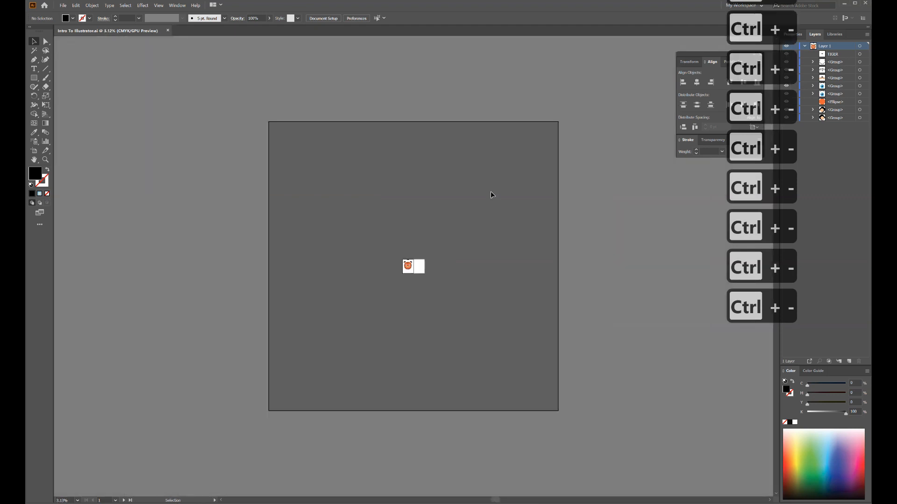
{"action": "left_click", "coordinate": [343, 158]}
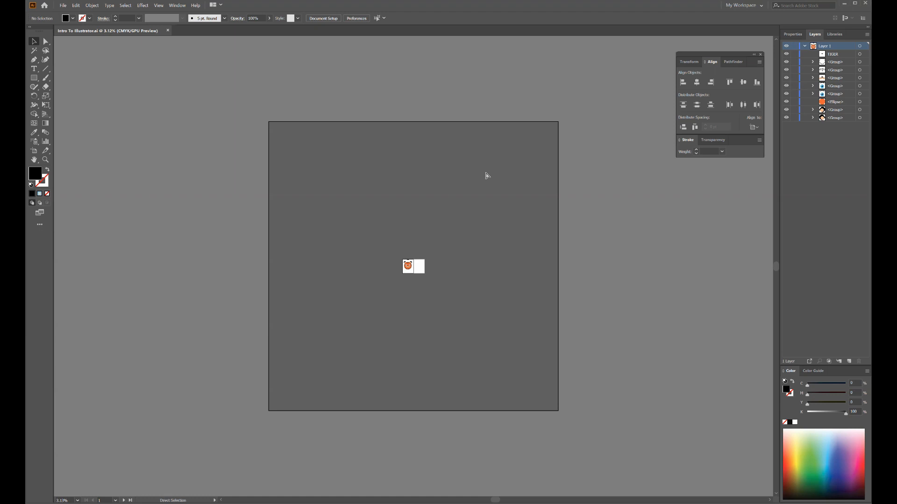
- Fit Artboard 1 to the window, zoom out to 50%, and bring both artboards near the middle of the view
{"action": "key", "text": "ctrl+equal"}
{"action": "key", "text": "ctrl+0"}
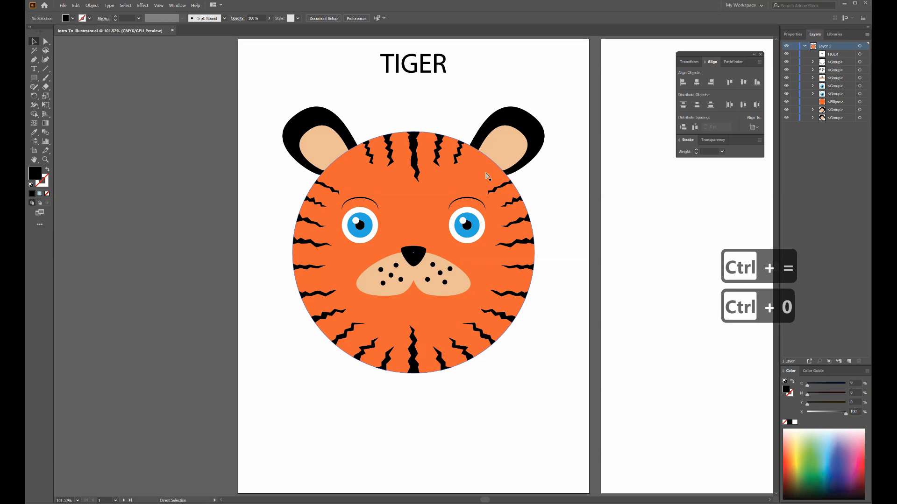
{"action": "key", "text": "ctrl+minus"}
{"action": "key", "text": "ctrl+minus"}
{"action": "key", "text": "space"}
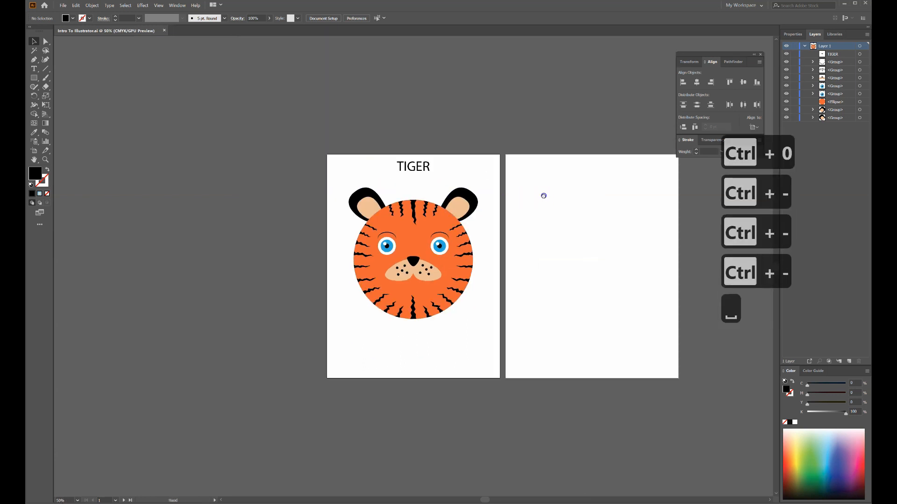
{"action": "left_click_drag", "start_coordinate": [540, 195], "coordinate": [410, 215]}
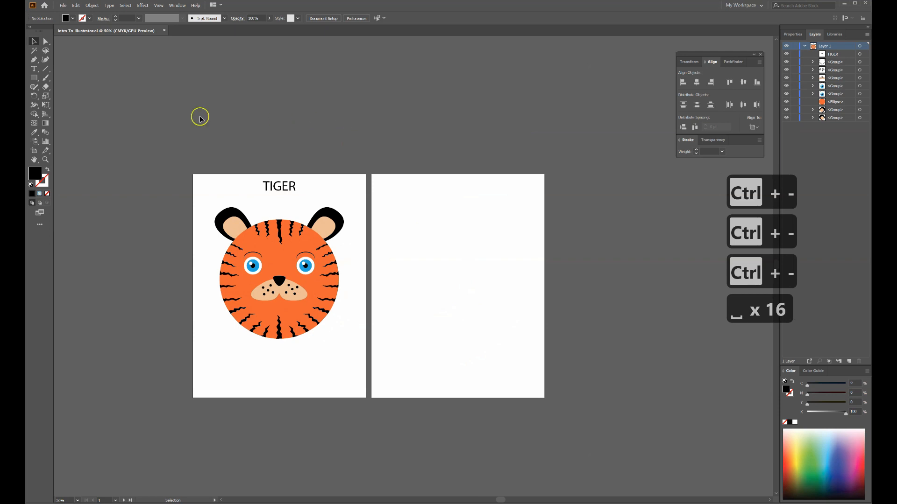
- Use the Artboard tool to move Artboard 2 upward to about X 942 pt, Y 94 pt
{"action": "left_click", "coordinate": [37, 151]}
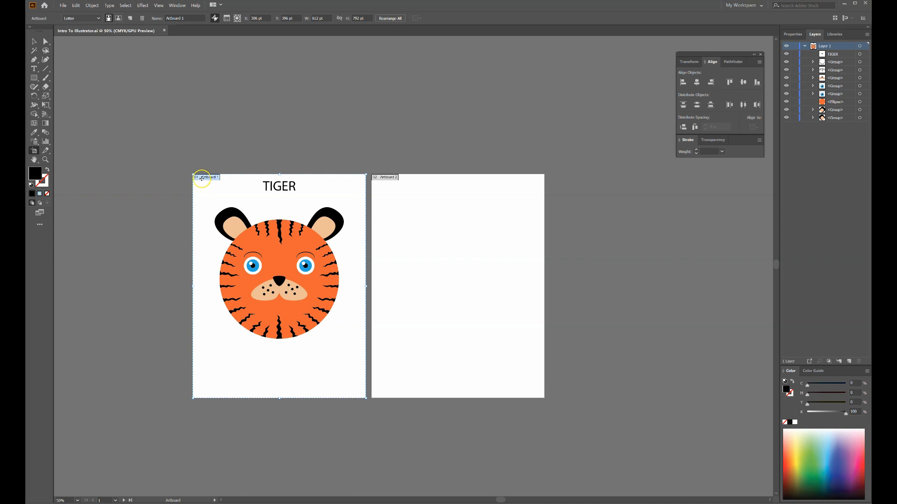
{"action": "left_click", "coordinate": [384, 177]}
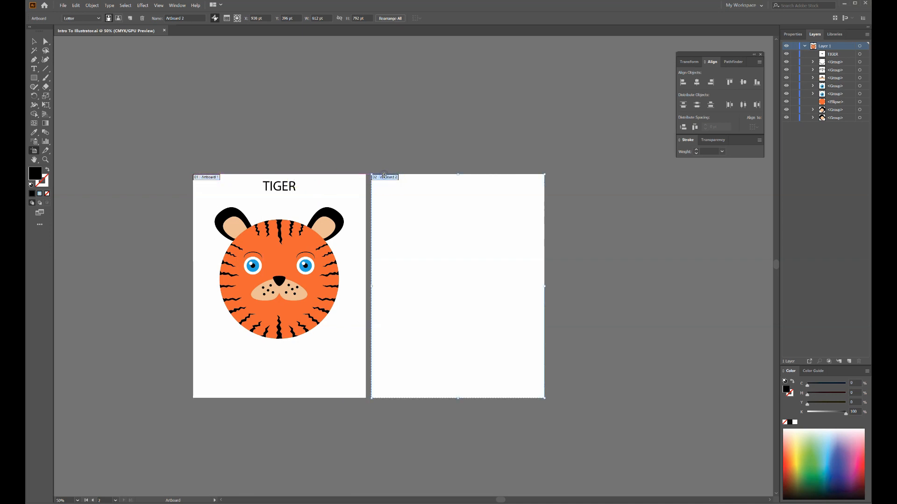
{"action": "left_click_drag", "start_coordinate": [384, 177], "coordinate": [385, 93]}
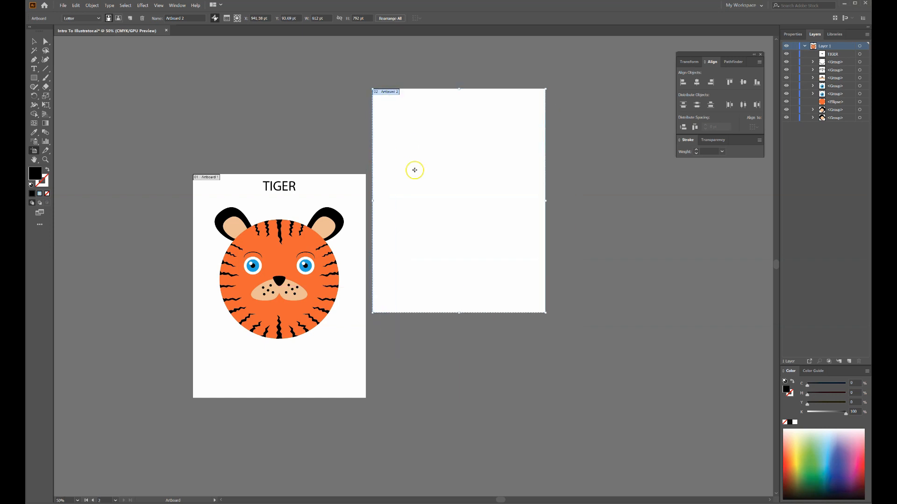
- Draw a new artboard about 612 by 494 pt directly beneath Artboard 2, matching its width, and deselect it
{"action": "left_click_drag", "start_coordinate": [373, 319], "coordinate": [547, 460]}
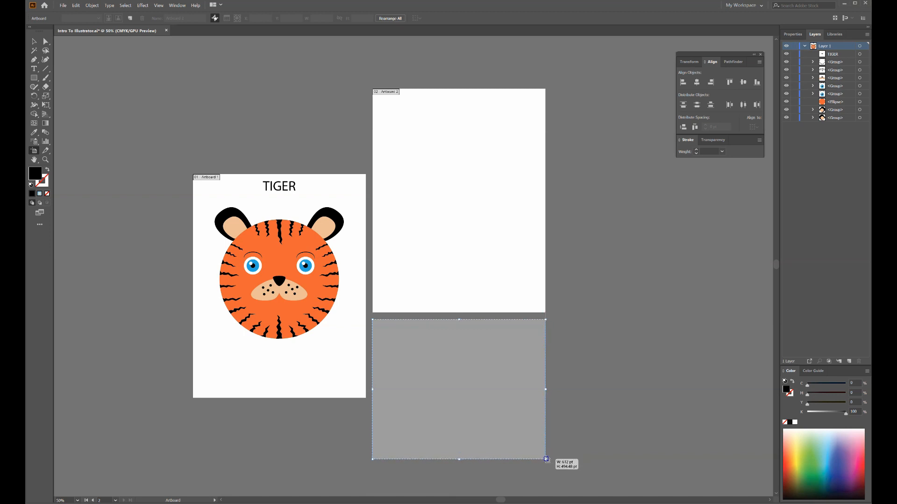
{"action": "left_click_drag", "start_coordinate": [547, 460], "coordinate": [547, 460]}
{"action": "scroll", "coordinate": [533, 413], "scroll_direction": "down", "scroll_amount": 1}
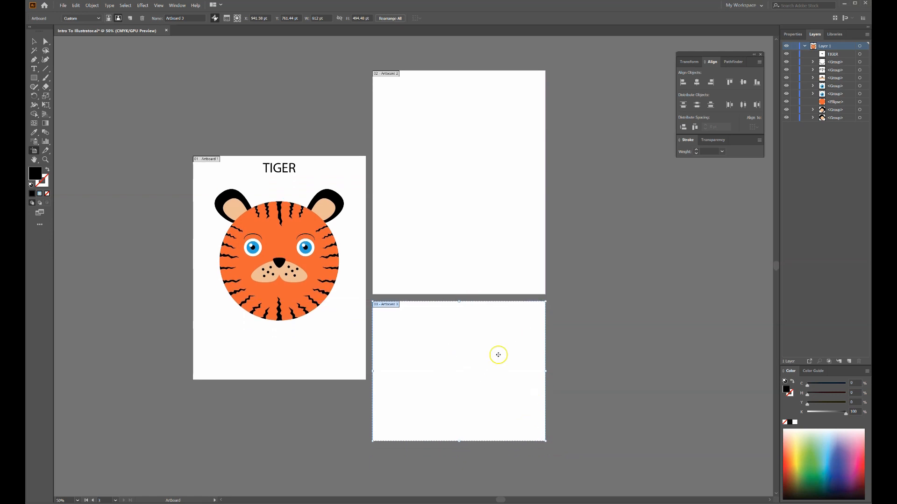
{"action": "left_click", "coordinate": [563, 228]}
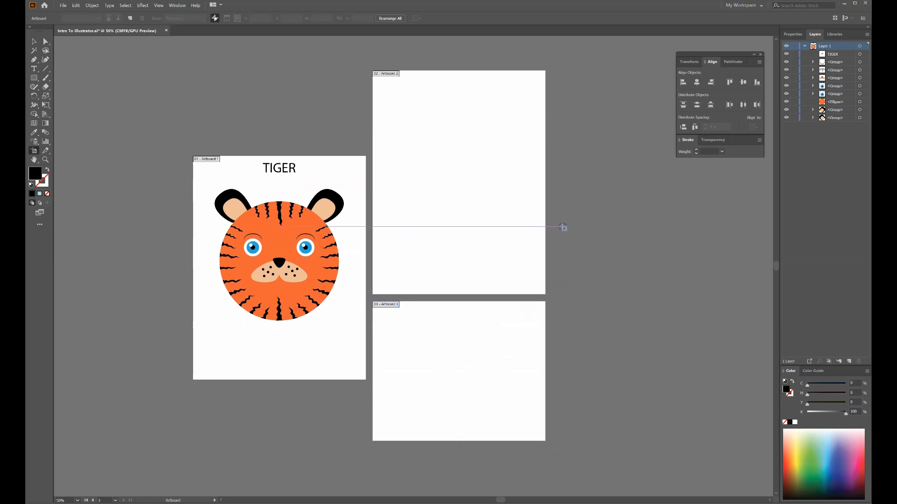
- Duplicate Artboard 2 and place the copy in the empty area to its right, slightly lower
{"action": "left_click", "coordinate": [384, 77]}
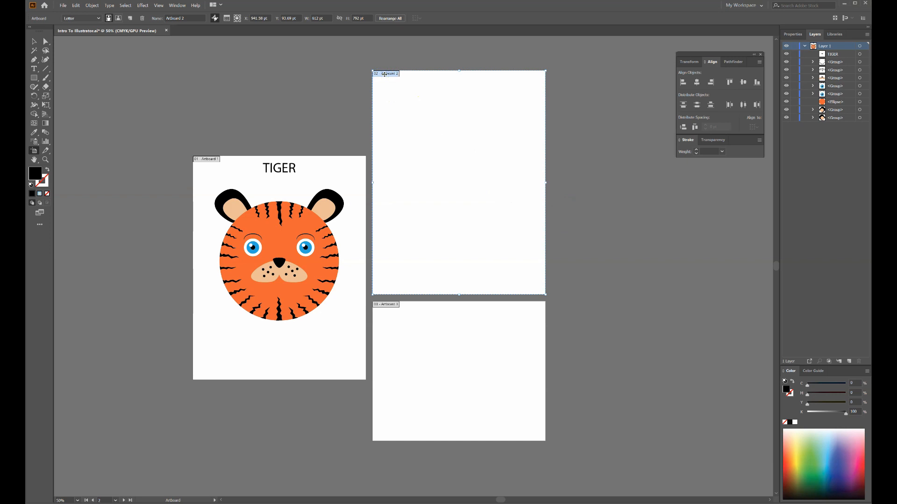
{"action": "right_click", "coordinate": [385, 74]}
{"action": "left_click", "coordinate": [383, 74]}
{"action": "left_click_drag", "start_coordinate": [383, 77], "coordinate": [590, 171]}
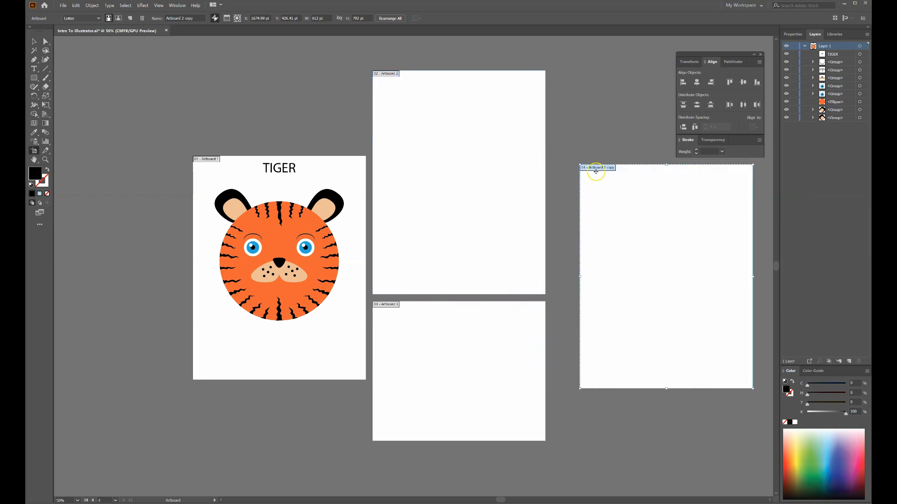
- Duplicate Artboard 1 with its tiger artwork and place the copy to its upper left
{"action": "left_click", "coordinate": [224, 168]}
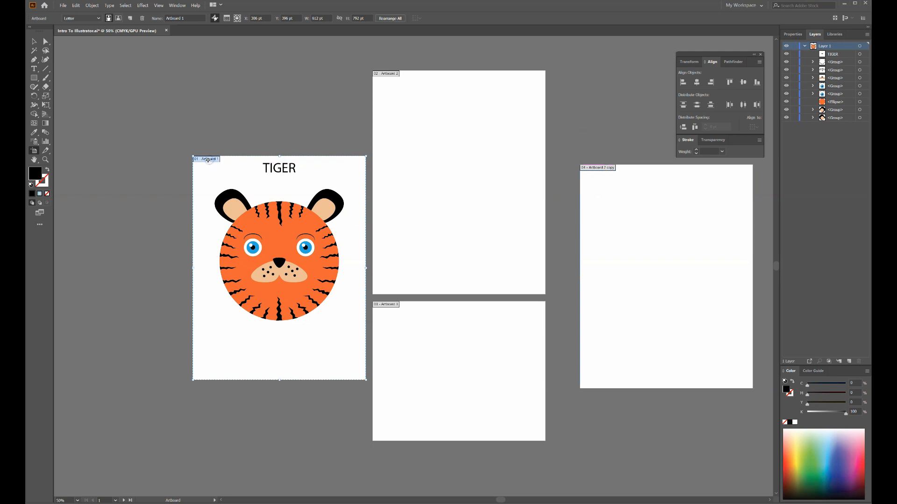
{"action": "left_click_drag", "start_coordinate": [208, 159], "coordinate": [103, 90]}
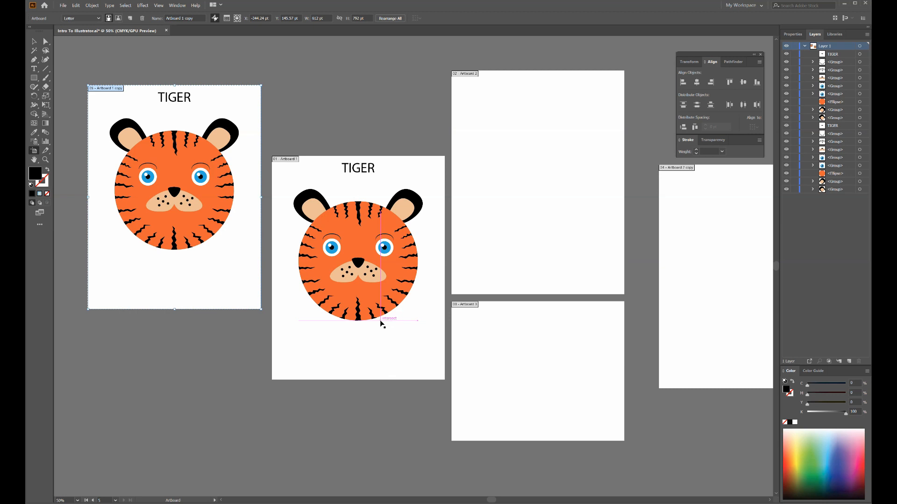
{"action": "left_click", "coordinate": [32, 150]}
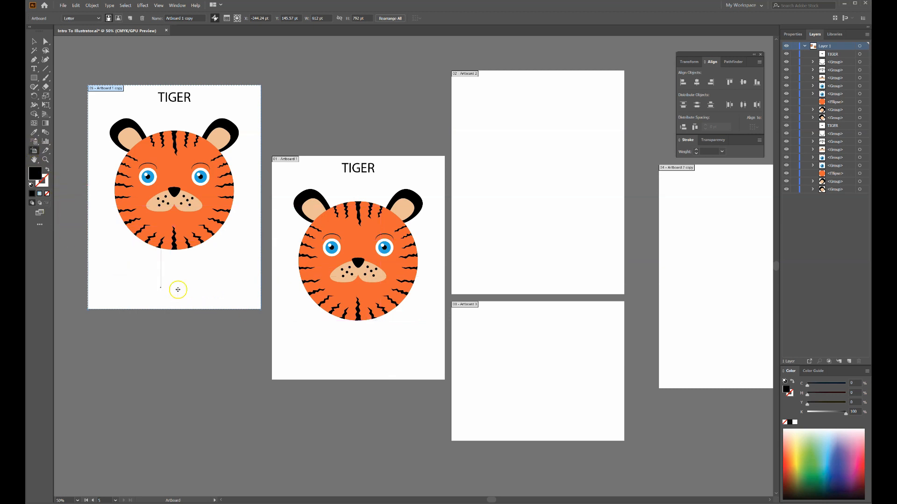
- Show the list of artboards, place it in the space above Artboard 1, and extend its height
{"action": "left_click", "coordinate": [179, 6]}
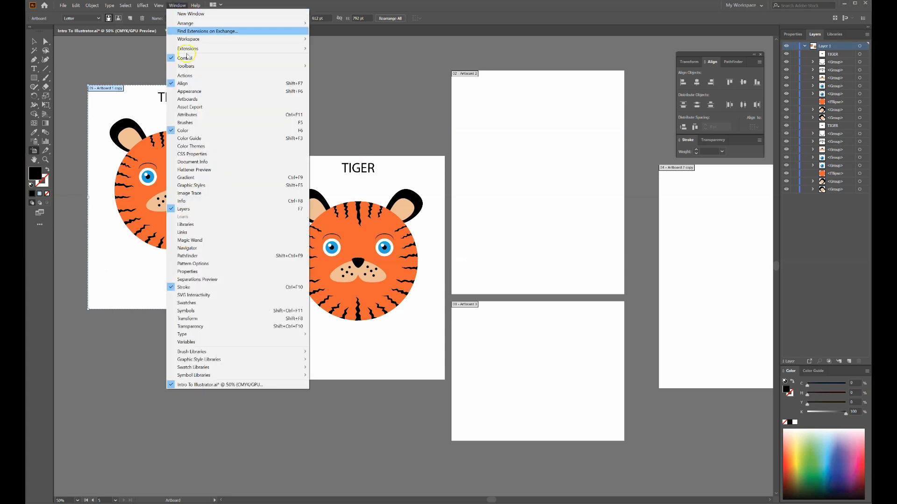
{"action": "left_click", "coordinate": [188, 99]}
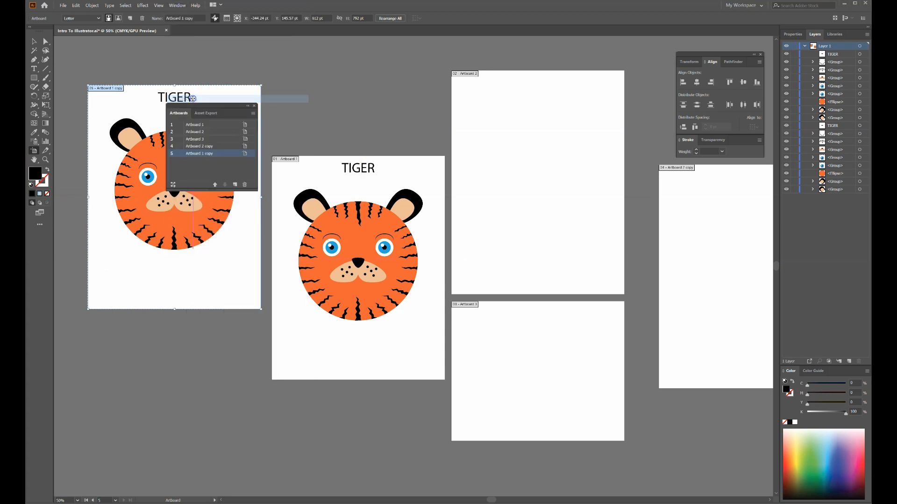
{"action": "left_click_drag", "start_coordinate": [227, 110], "coordinate": [389, 61]}
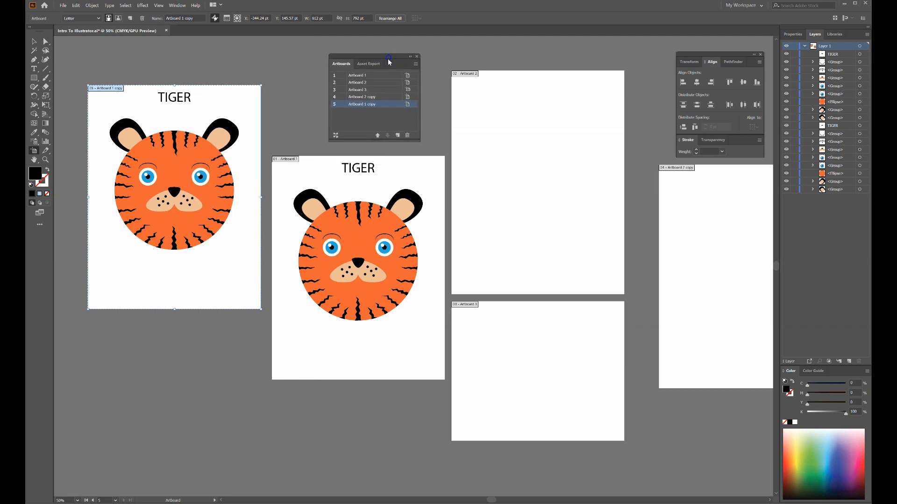
{"action": "left_click_drag", "start_coordinate": [372, 139], "coordinate": [371, 164]}
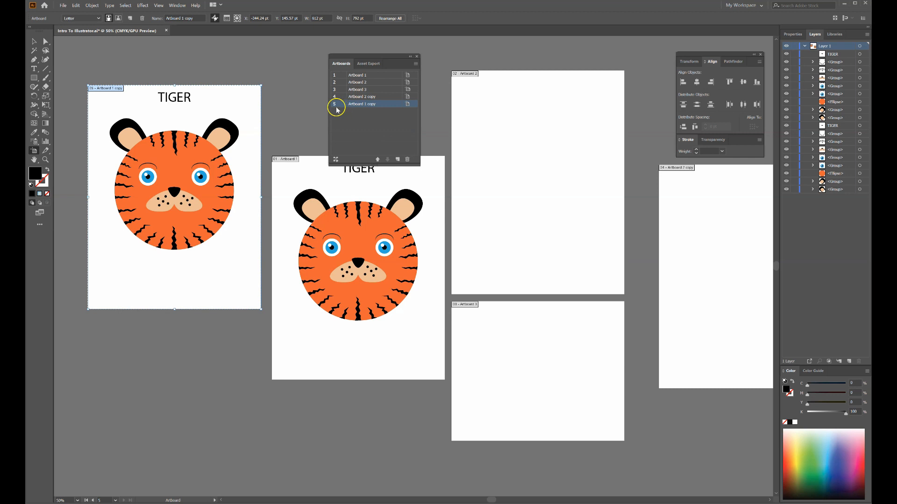
- Try reordering the artboard list by moving Artboard 1 to third place and back up to second
{"action": "left_click", "coordinate": [357, 83]}
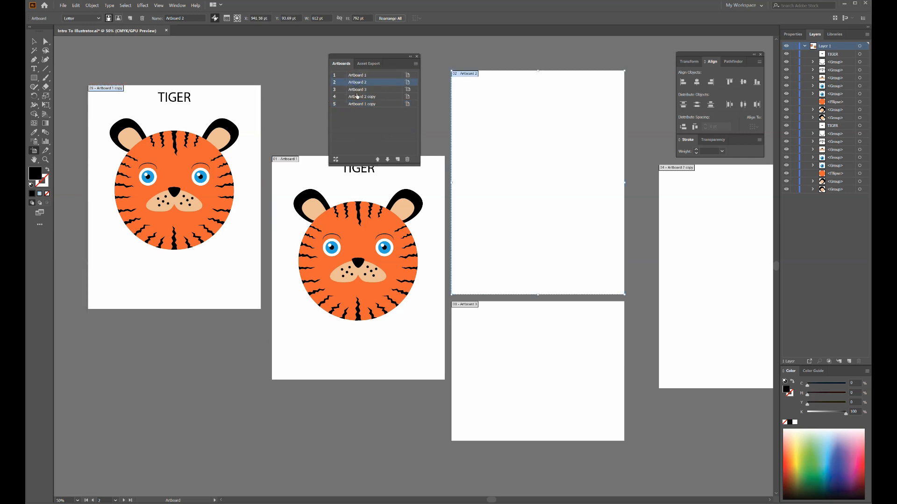
{"action": "left_click", "coordinate": [356, 95]}
{"action": "left_click_drag", "start_coordinate": [357, 81], "coordinate": [359, 92]}
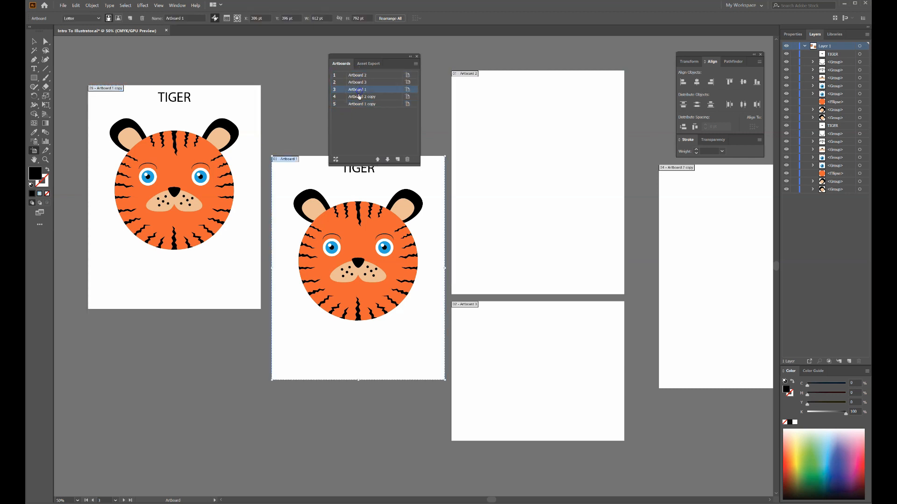
{"action": "left_click", "coordinate": [389, 161]}
{"action": "left_click", "coordinate": [378, 160]}
{"action": "left_click", "coordinate": [379, 160]}
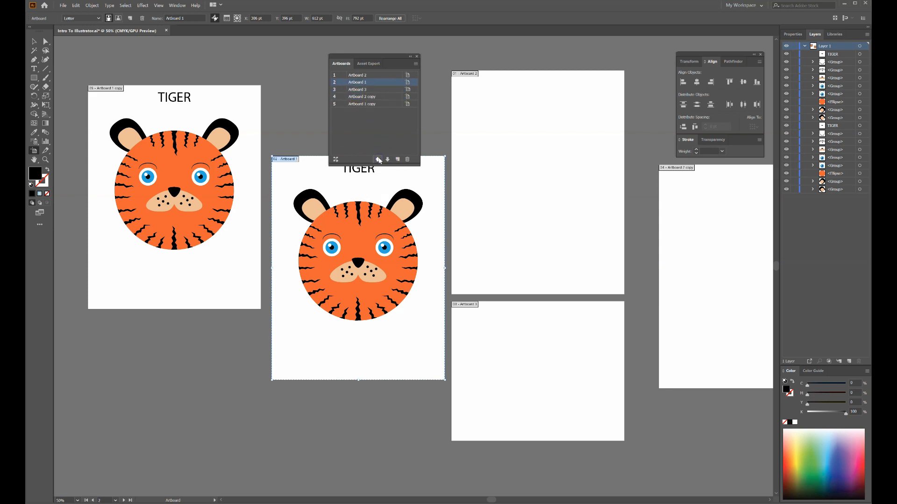
- View the Rearrange All Artboards options, cancel them, and return Artboard 1 to first place in the artboard list
{"action": "left_click", "coordinate": [341, 159]}
{"action": "left_click", "coordinate": [337, 159]}
{"action": "left_click_drag", "start_coordinate": [114, 64], "coordinate": [139, 66]}
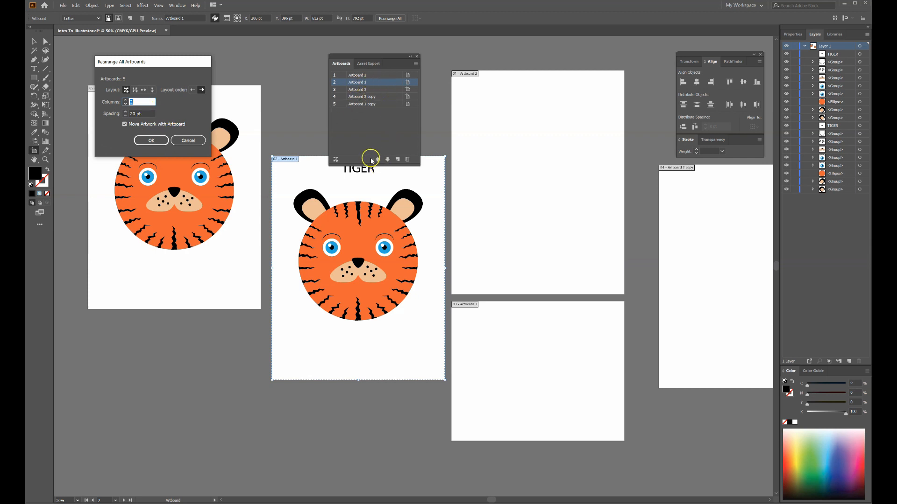
{"action": "left_click", "coordinate": [196, 141]}
{"action": "left_click", "coordinate": [377, 160]}
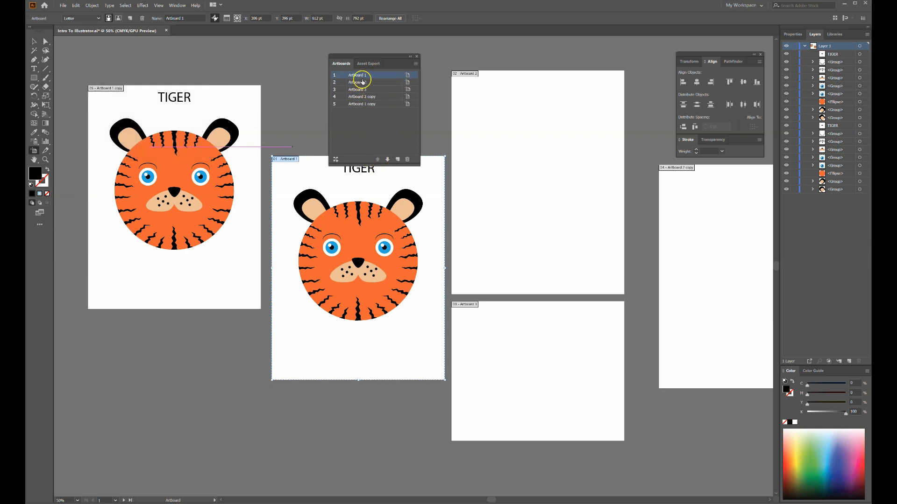
- Reorder the artboard list so Artboard 1 copy is second and Artboard 2 copy is third
{"action": "left_click", "coordinate": [359, 98]}
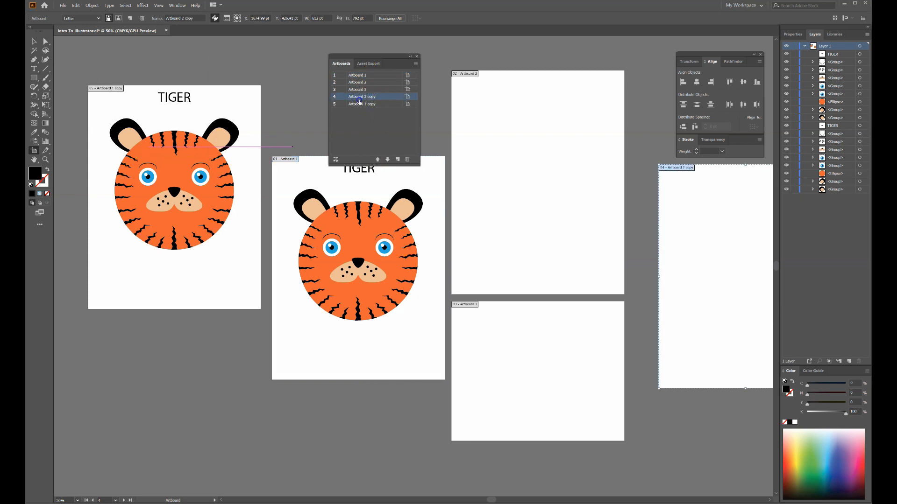
{"action": "left_click", "coordinate": [377, 160]}
{"action": "left_click", "coordinate": [377, 159]}
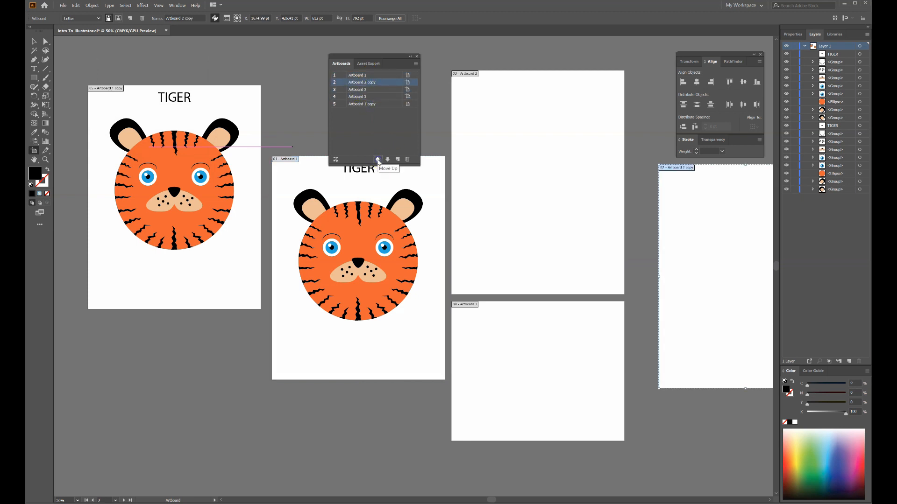
{"action": "left_click", "coordinate": [362, 104]}
{"action": "left_click", "coordinate": [377, 160]}
{"action": "left_click", "coordinate": [378, 159]}
{"action": "left_click", "coordinate": [377, 159]}
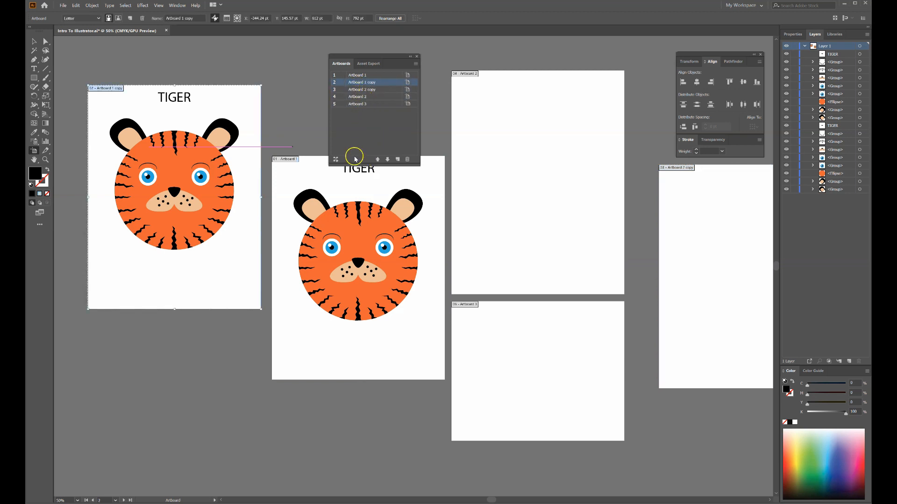
- Rearrange all artboards with their artwork into two columns with 20 pt spacing, and move the artboard list clear of them
{"action": "left_click", "coordinate": [336, 159]}
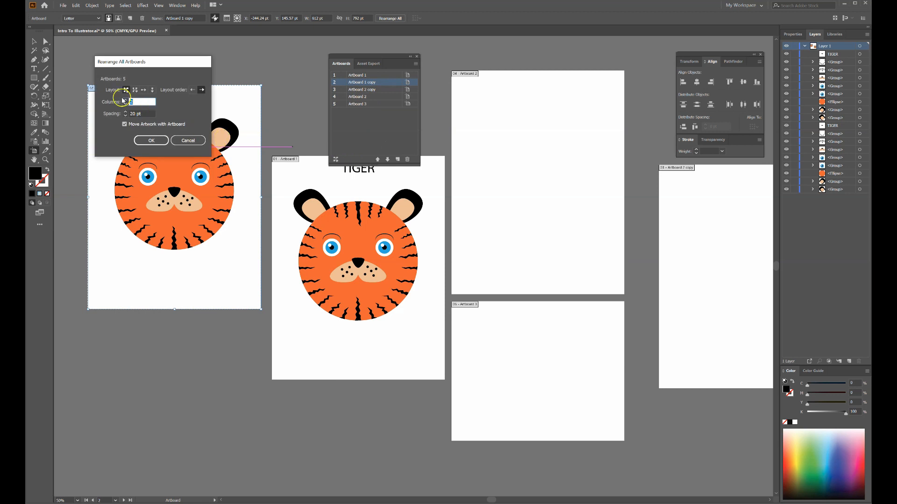
{"action": "left_click", "coordinate": [150, 140]}
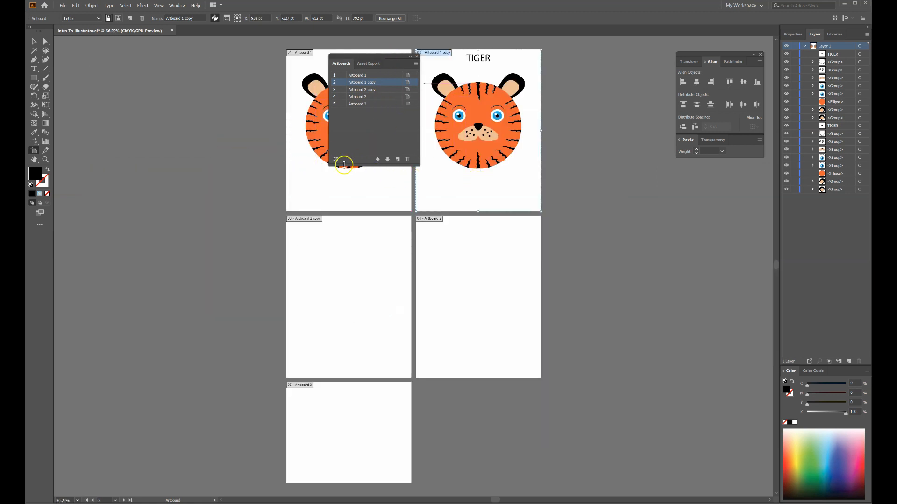
{"action": "left_click_drag", "start_coordinate": [369, 57], "coordinate": [599, 126]}
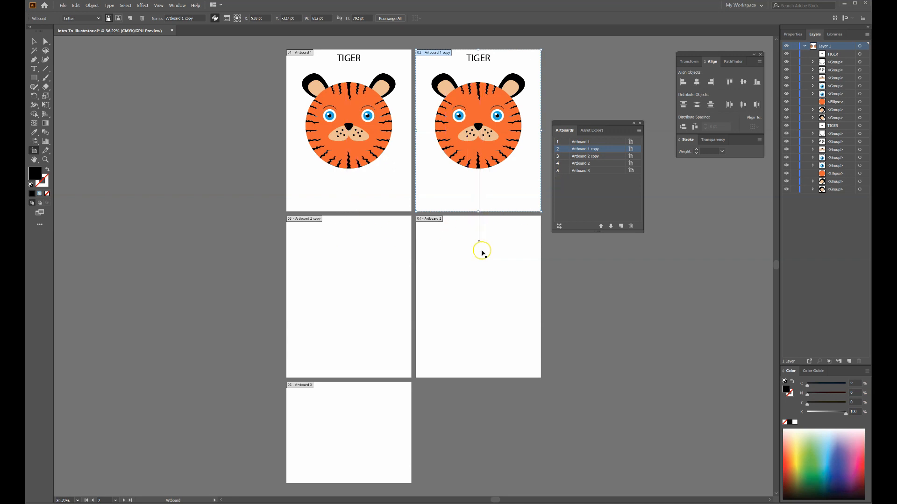
- Move Artboard 2 copy down to fourth in the artboard list and rearrange all artboards in two columns, 20 pt apart
{"action": "left_click", "coordinate": [586, 156]}
{"action": "left_click", "coordinate": [611, 226]}
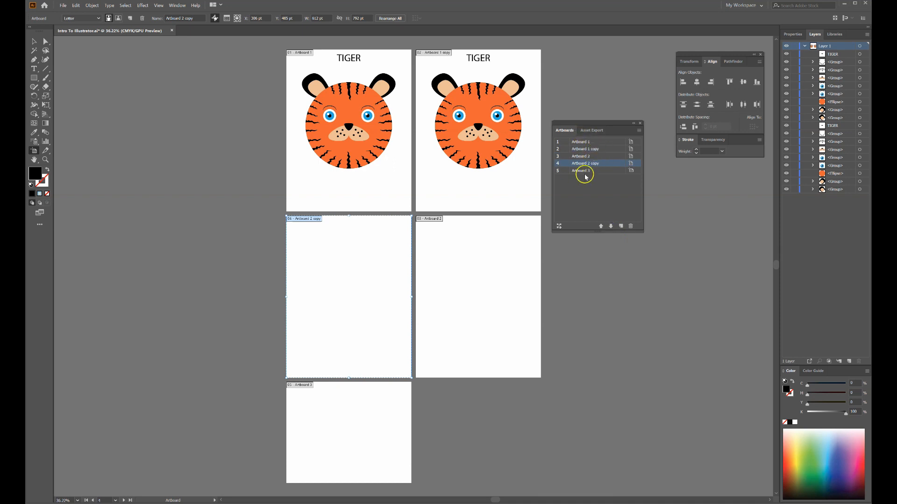
{"action": "left_click", "coordinate": [559, 227]}
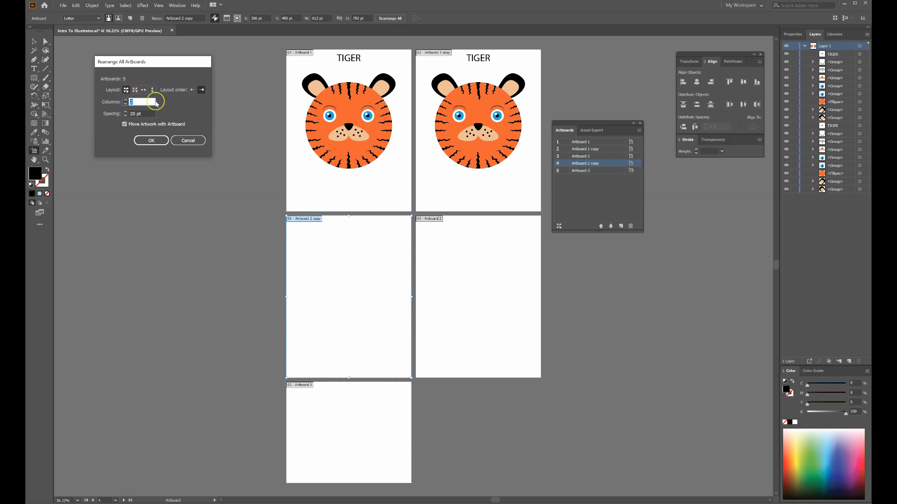
{"action": "left_click", "coordinate": [151, 140]}
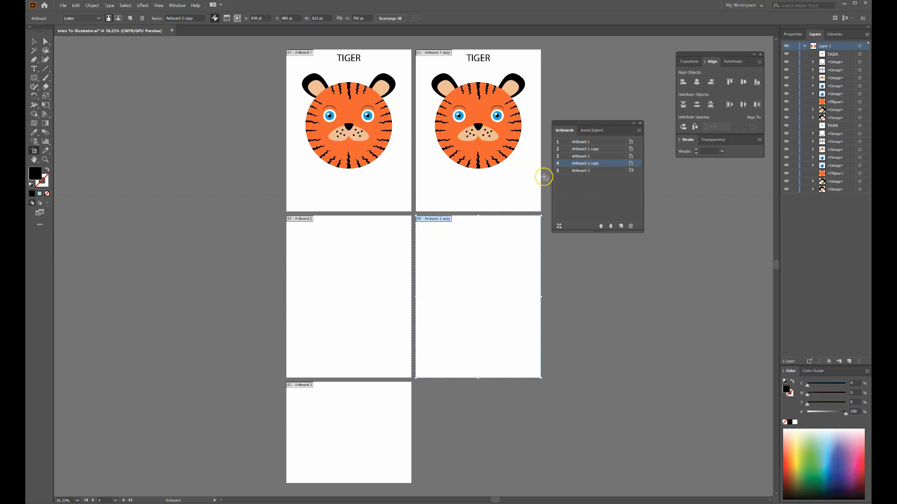
- Rearrange all artboards with their artwork into three columns, 20 pt apart
{"action": "left_click", "coordinate": [559, 226]}
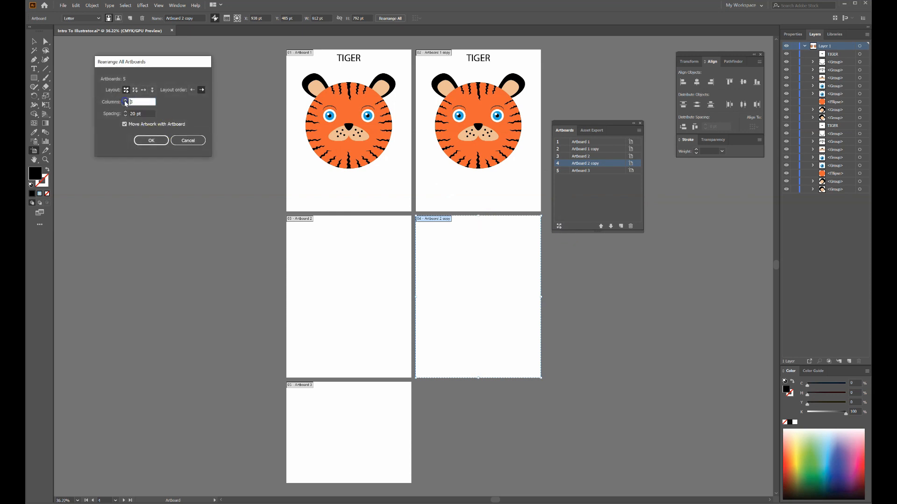
{"action": "left_click", "coordinate": [138, 139]}
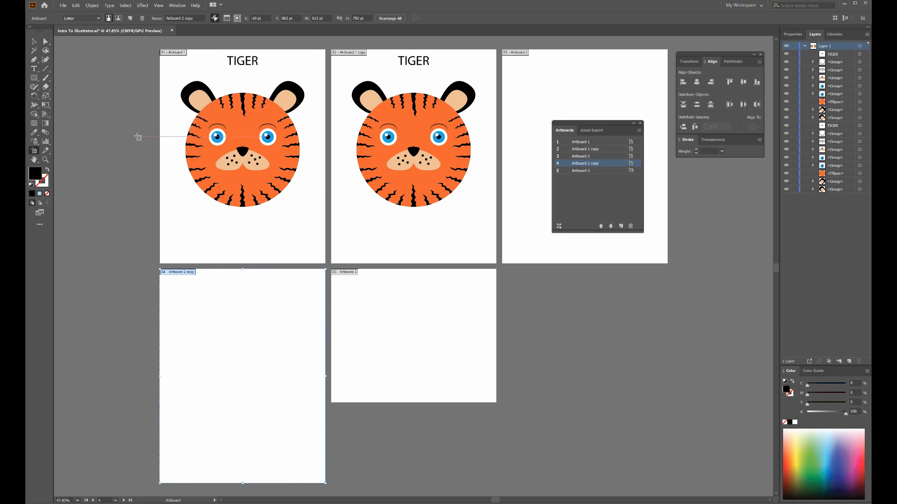
- Try rearranging all artboards into a single column without moving their artwork, and undo the rearrangement
{"action": "left_click", "coordinate": [559, 226]}
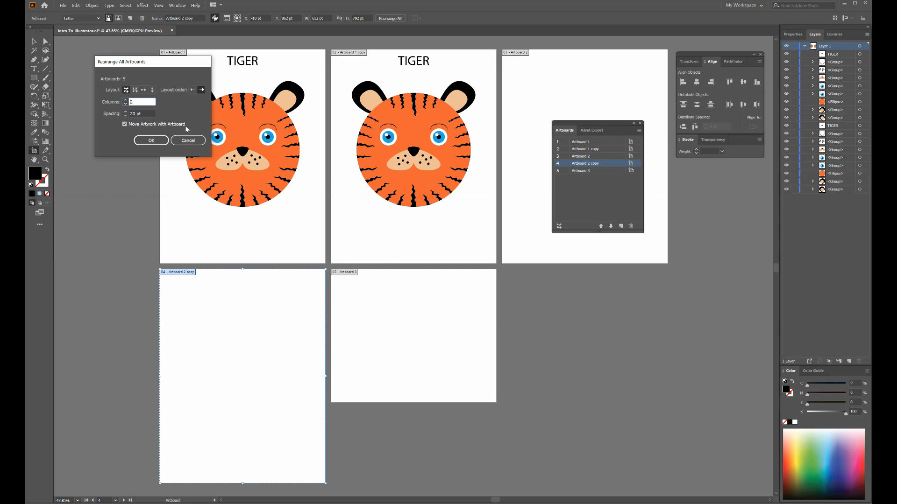
{"action": "left_click", "coordinate": [124, 124]}
{"action": "left_click", "coordinate": [126, 103]}
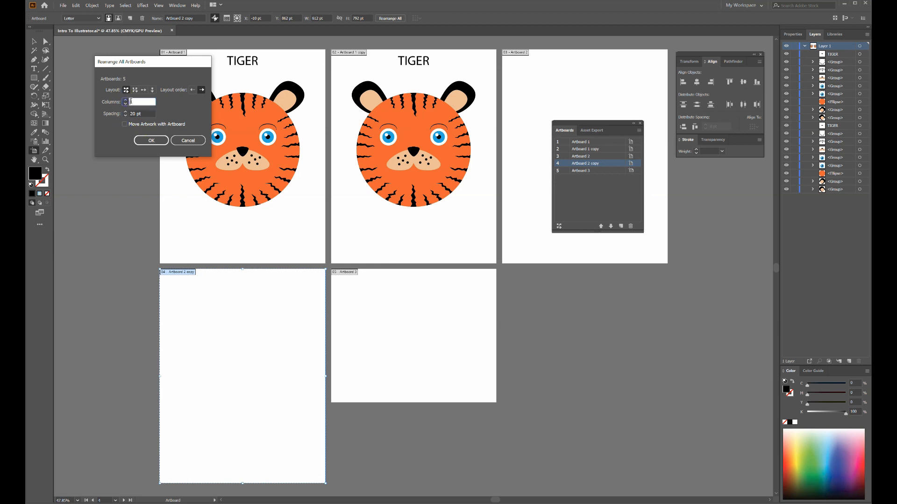
{"action": "left_click", "coordinate": [151, 141]}
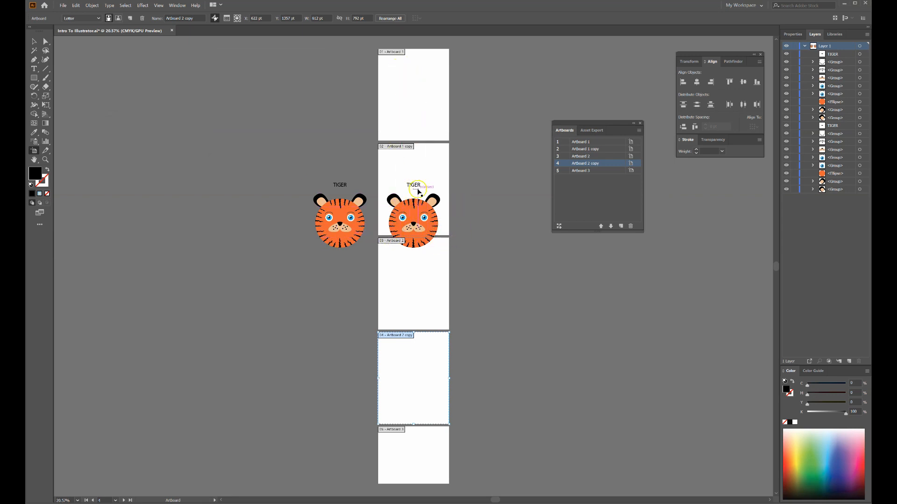
{"action": "key", "text": "ctrl+z"}
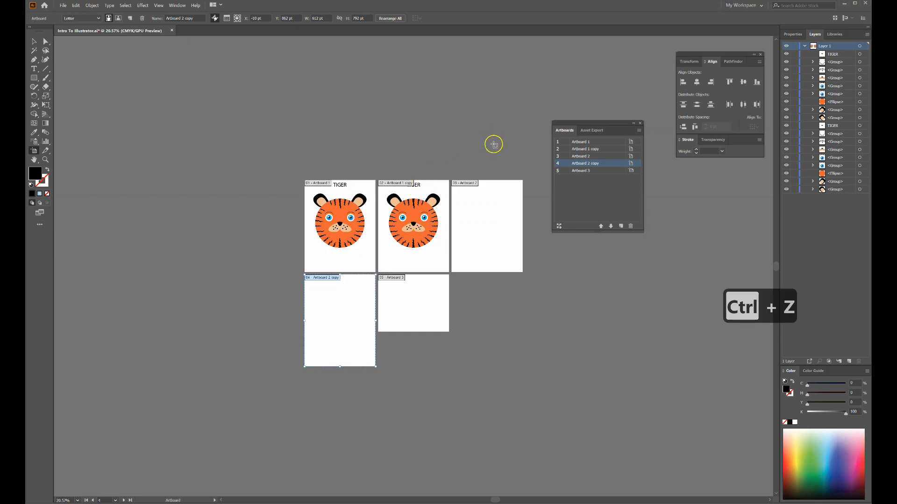
- Try rearranging all artboards into two columns with the artwork left in place, and undo it
{"action": "left_click", "coordinate": [558, 226]}
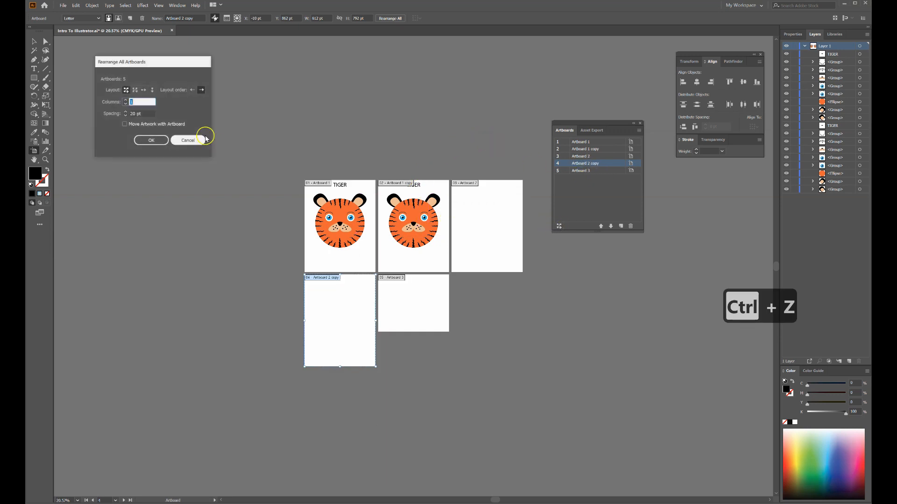
{"action": "type", "text": "2"}
{"action": "left_click", "coordinate": [144, 141]}
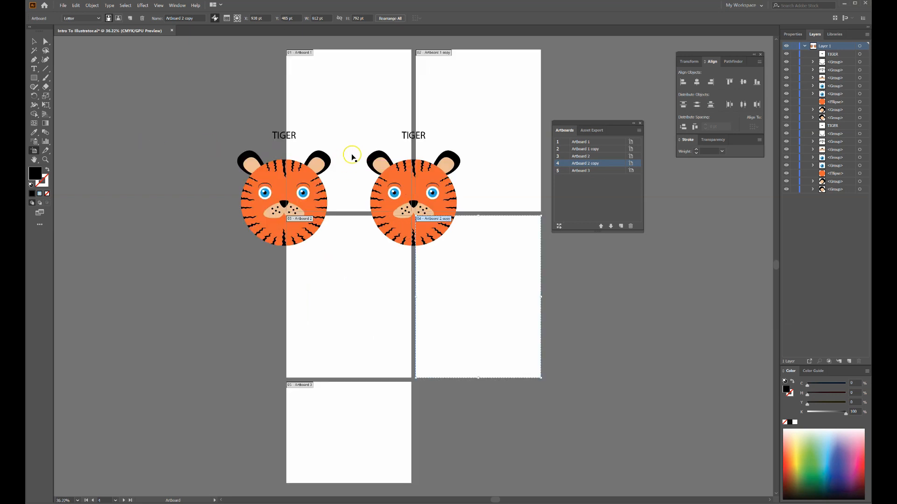
{"action": "key", "text": "ctrl+z"}
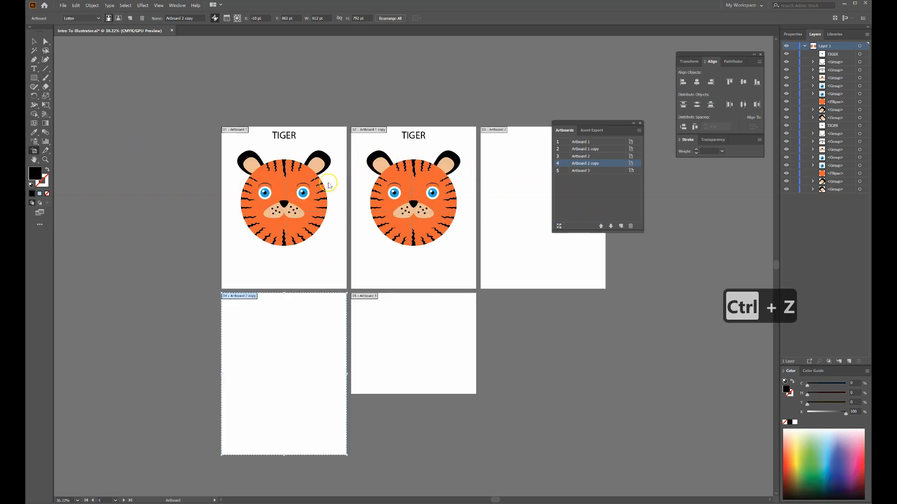
- Rearrange all artboards into two columns, 20 pt apart, with Move Artwork with Artboard turned on
{"action": "left_click", "coordinate": [126, 123]}
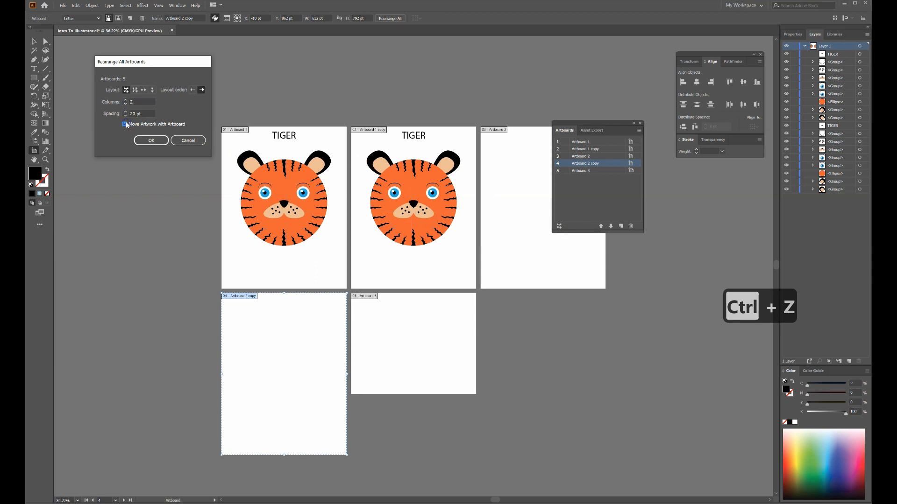
{"action": "left_click", "coordinate": [151, 140]}
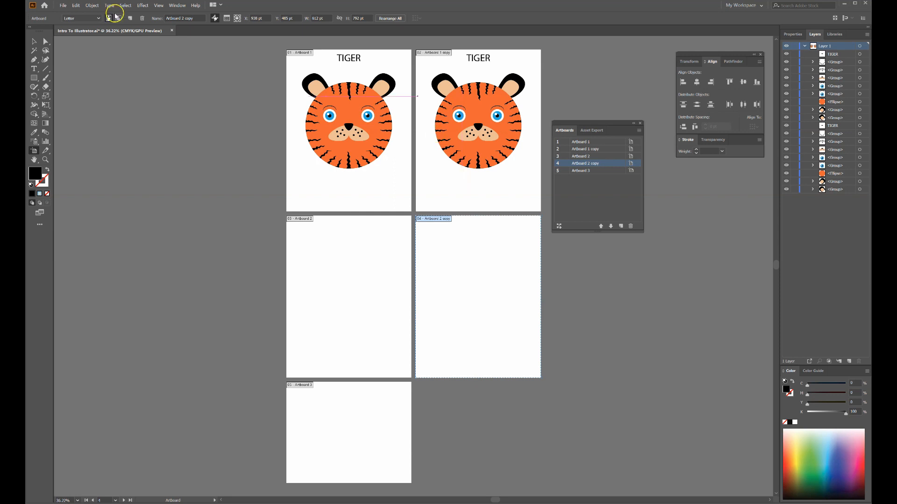
- Leave artboard editing with the Direct Selection tool and open the Pink Tiger.ai document
{"action": "left_click_drag", "start_coordinate": [108, 34], "coordinate": [180, 28]}
{"action": "key", "text": "a"}
{"action": "left_click", "coordinate": [342, 206]}
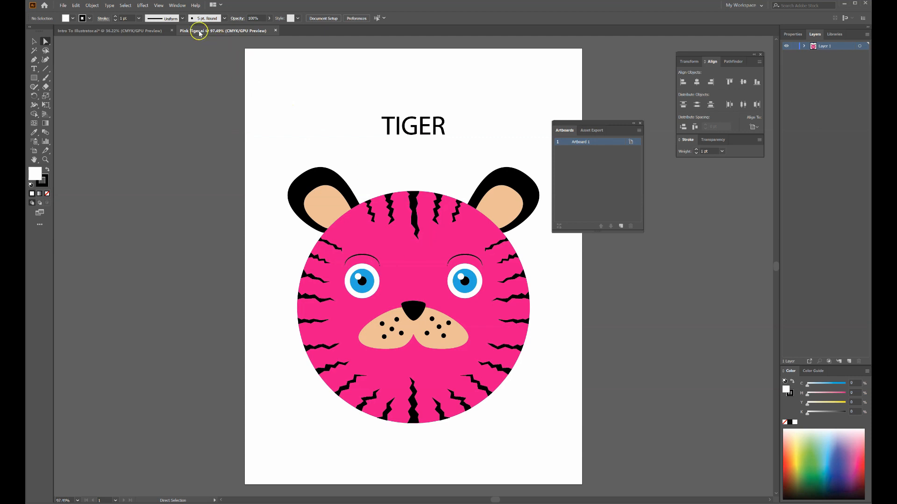
- Switch back and forth between the Pink Tiger.ai and Intro To Illustrator.ai documents
{"action": "left_click", "coordinate": [138, 34]}
{"action": "left_click", "coordinate": [196, 30]}
{"action": "left_click", "coordinate": [162, 31]}
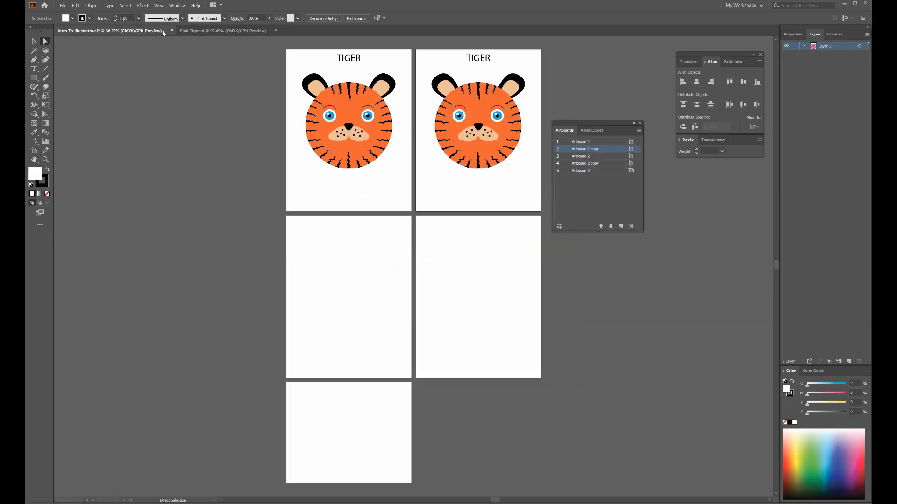
{"action": "left_click", "coordinate": [206, 30]}
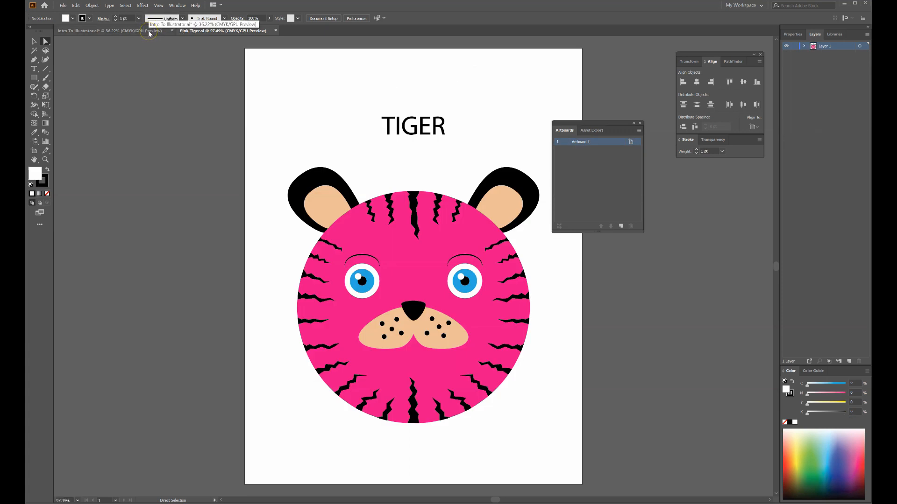
{"action": "left_click", "coordinate": [147, 31]}
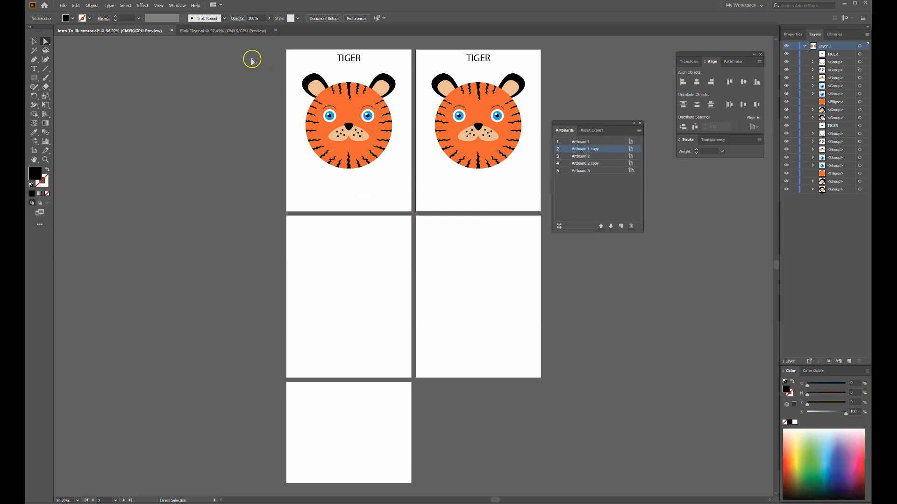
- Tile the two open documents side by side and collapse the floating Artboards panel to icons
{"action": "left_click", "coordinate": [181, 6]}
{"action": "left_click", "coordinate": [191, 27]}
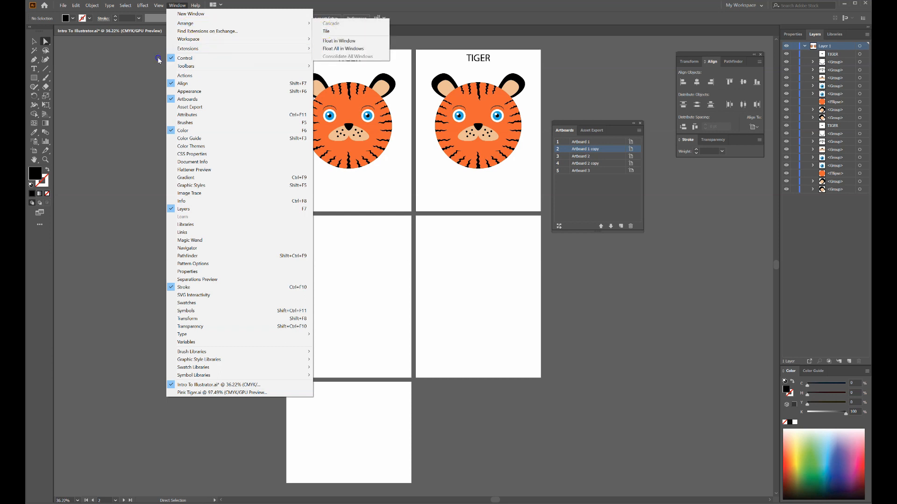
{"action": "left_click", "coordinate": [143, 39]}
{"action": "left_click", "coordinate": [228, 31]}
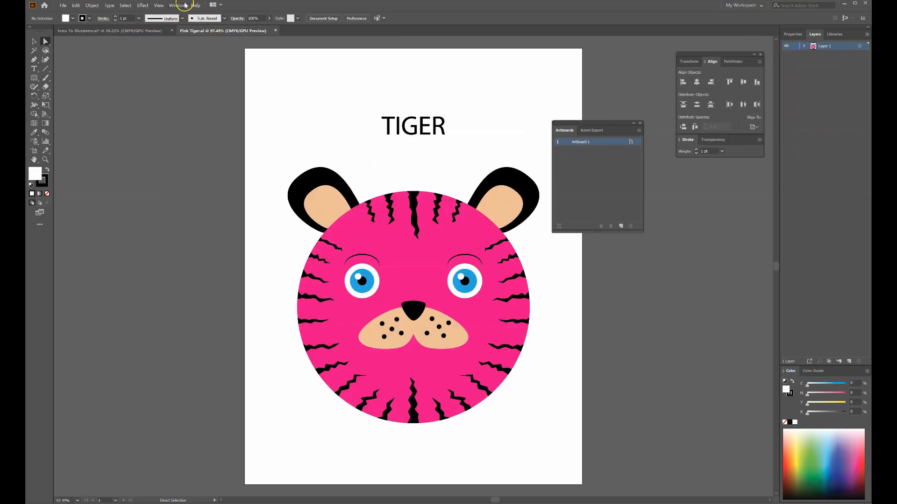
{"action": "left_click", "coordinate": [177, 5]}
{"action": "mouse_move", "coordinate": [293, 26]}
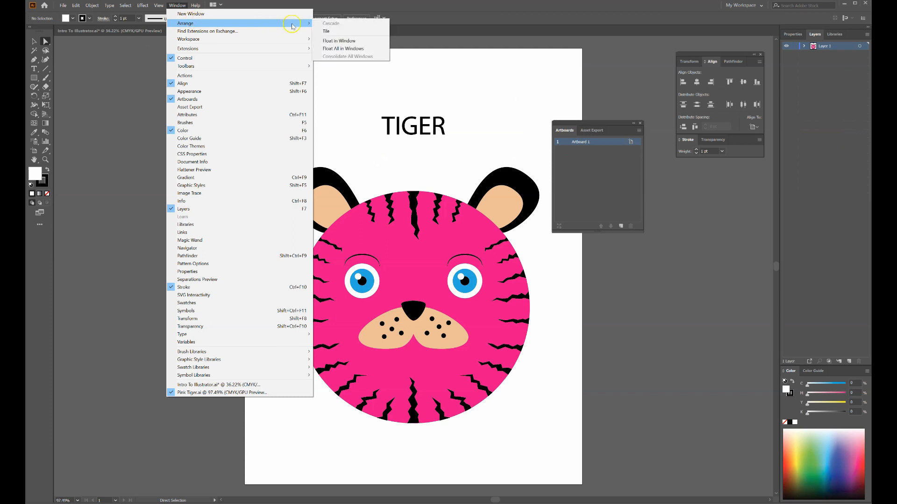
{"action": "left_click", "coordinate": [331, 31]}
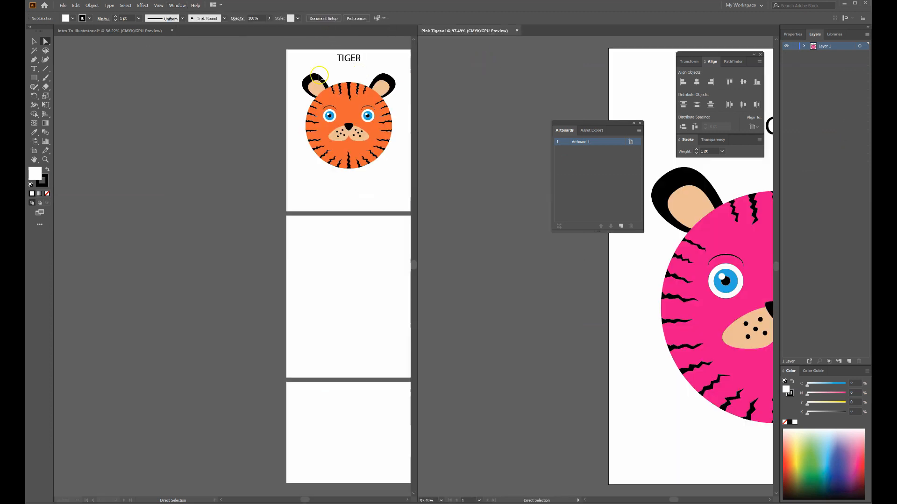
{"action": "left_click", "coordinate": [634, 124]}
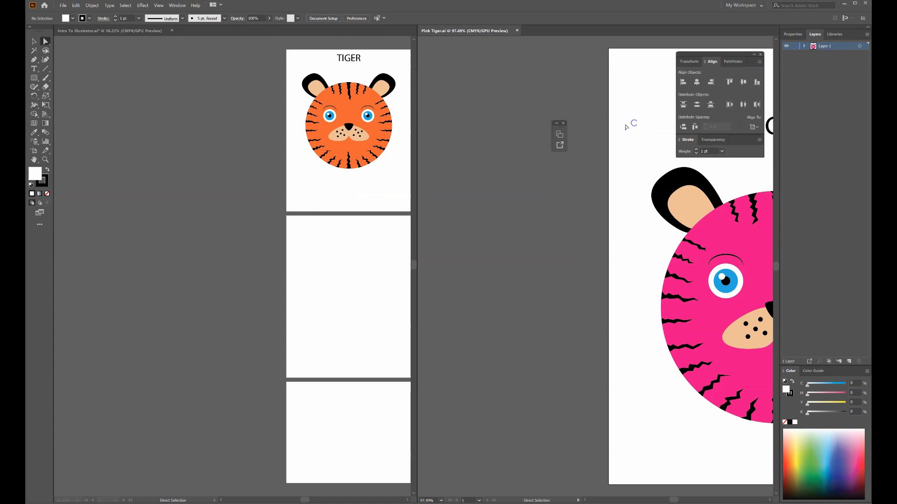
- Float Pink Tiger.ai and Intro To Illustrator.ai in separate windows
{"action": "left_click", "coordinate": [185, 6]}
{"action": "mouse_move", "coordinate": [237, 24]}
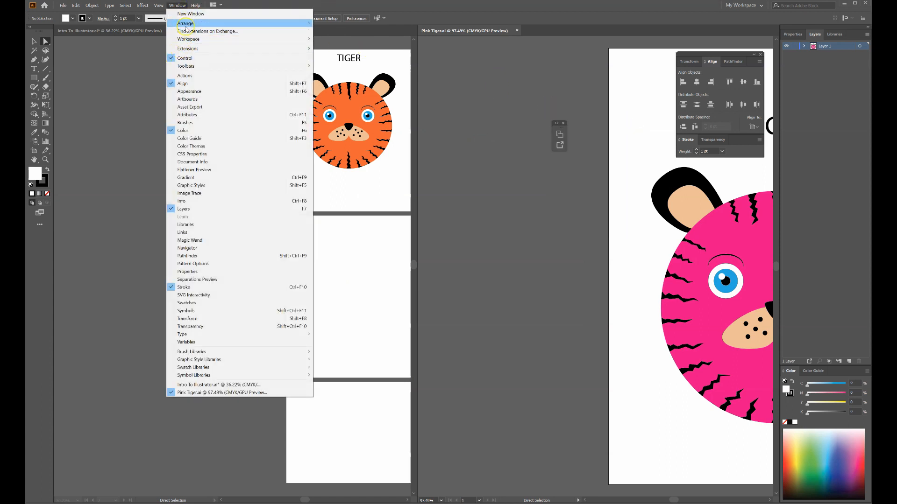
{"action": "left_click", "coordinate": [341, 41]}
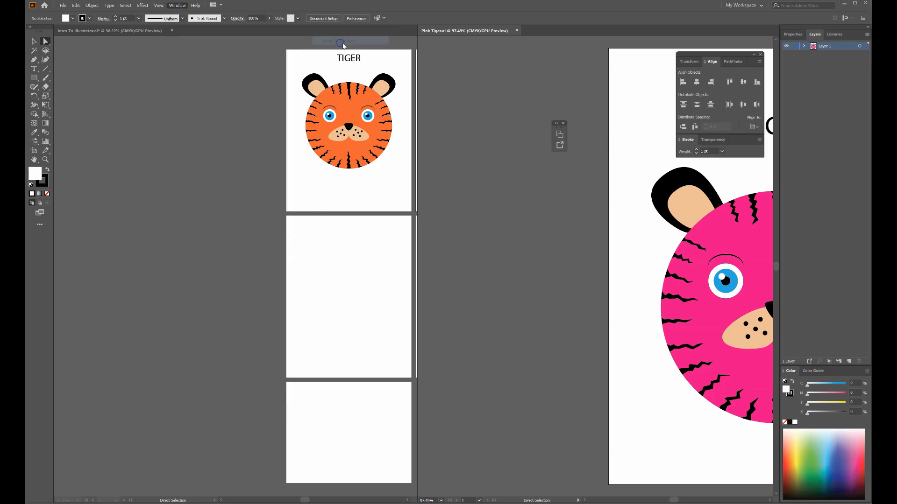
{"action": "left_click_drag", "start_coordinate": [164, 26], "coordinate": [285, 87]}
{"action": "left_click_drag", "start_coordinate": [232, 32], "coordinate": [244, 76]}
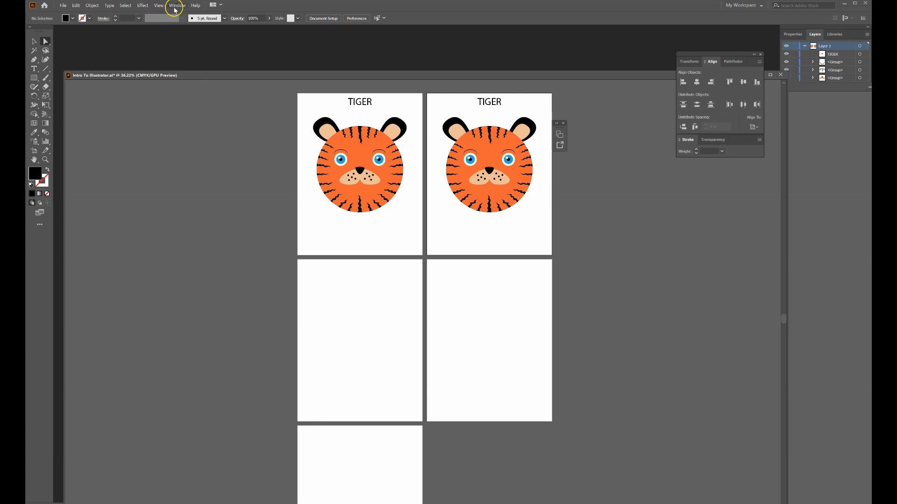
- Consolidate all document windows back into tabs and switch between the two tiger documents
{"action": "left_click", "coordinate": [175, 9]}
{"action": "mouse_move", "coordinate": [283, 22]}
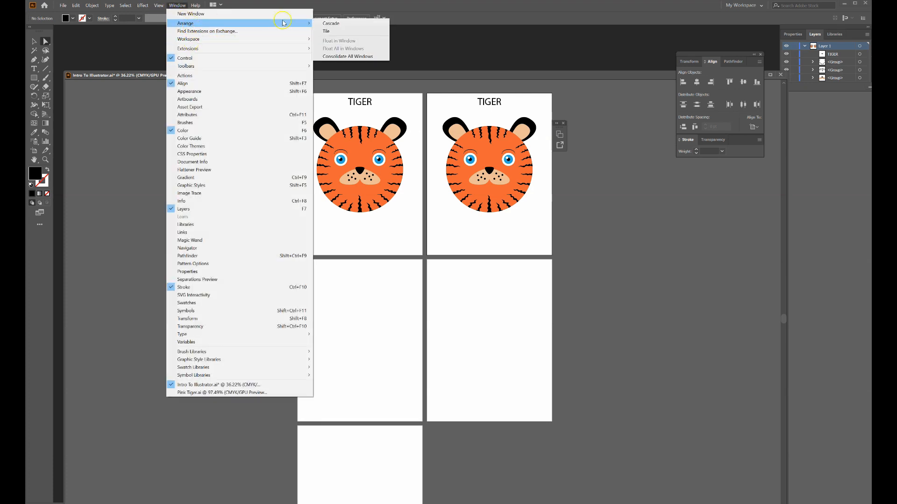
{"action": "left_click", "coordinate": [351, 57]}
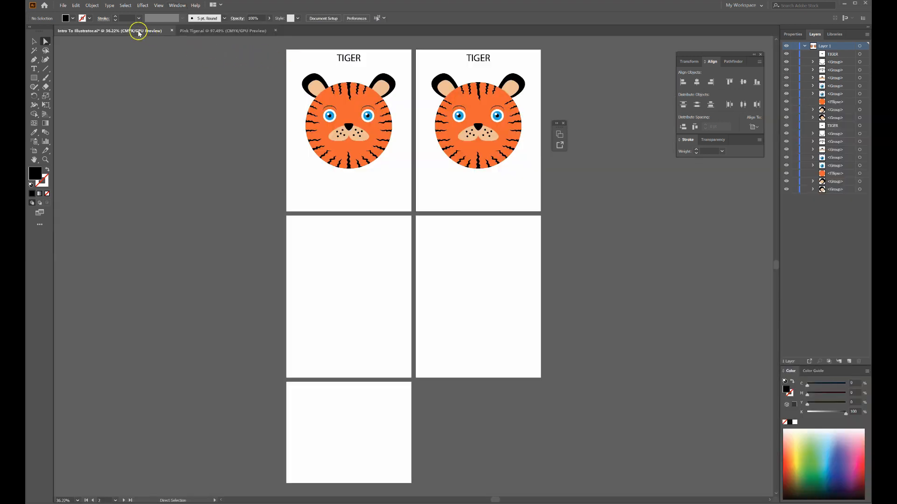
{"action": "left_click", "coordinate": [227, 31]}
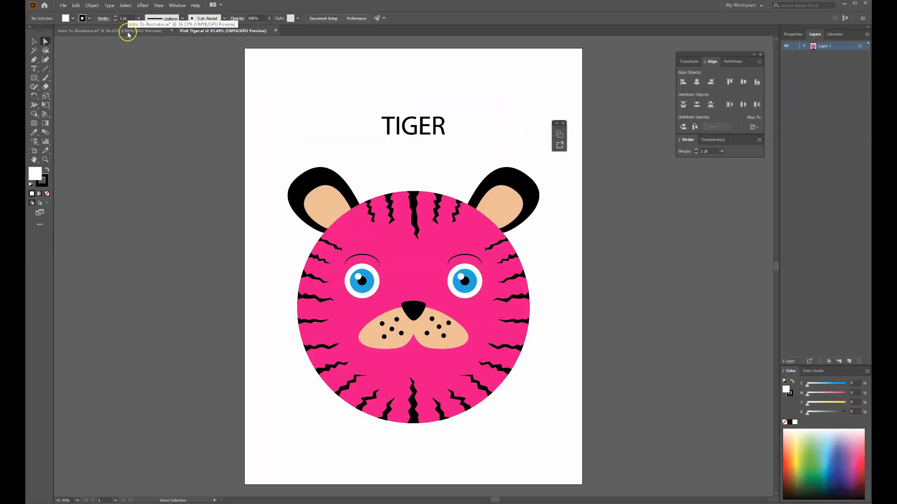
{"action": "left_click", "coordinate": [127, 31]}
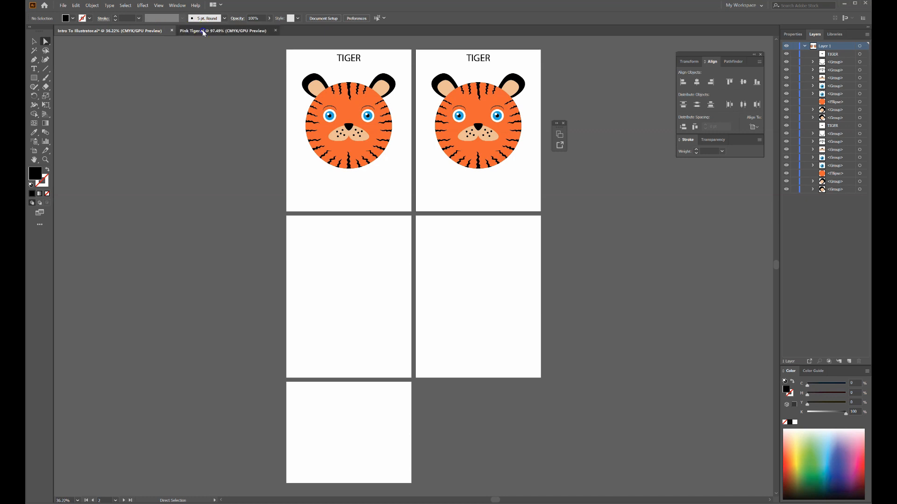
{"action": "left_click", "coordinate": [203, 32]}
{"action": "left_click", "coordinate": [141, 32]}
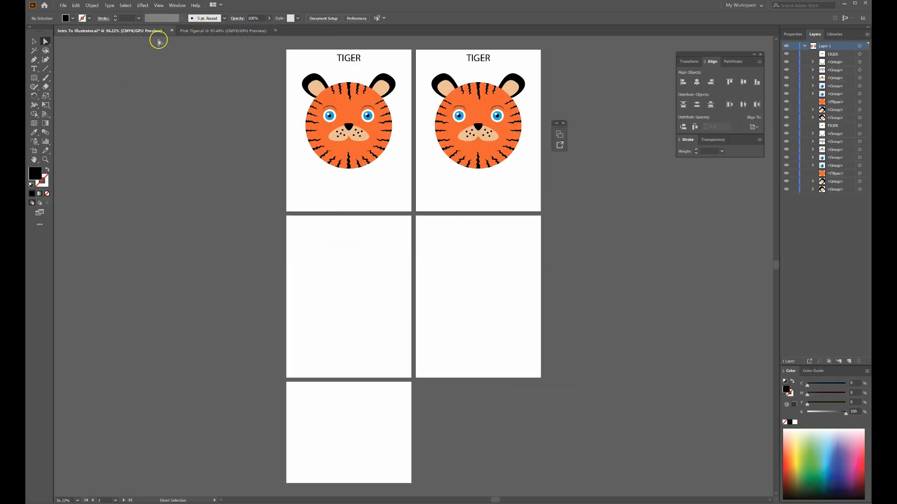
- Tile Intro To Illustrator.ai and Pink Tiger.ai side by side and pan each view to show its tiger artwork
{"action": "left_click", "coordinate": [178, 6]}
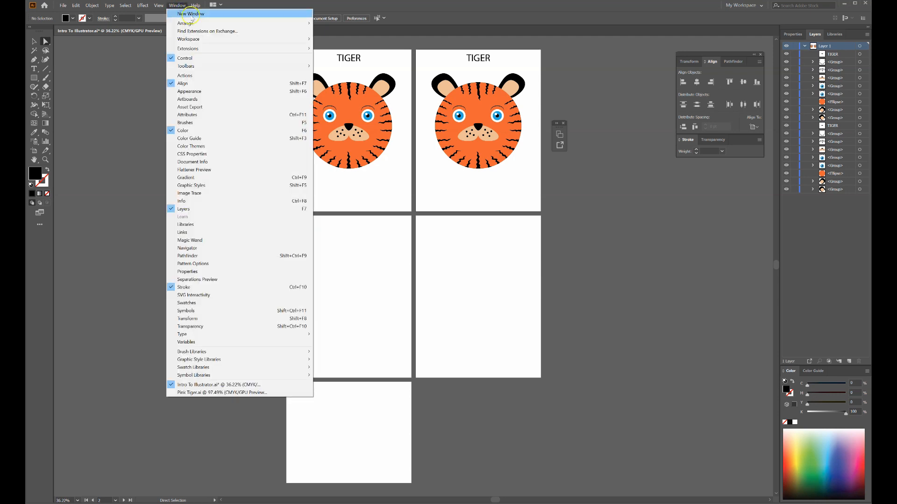
{"action": "mouse_move", "coordinate": [204, 25]}
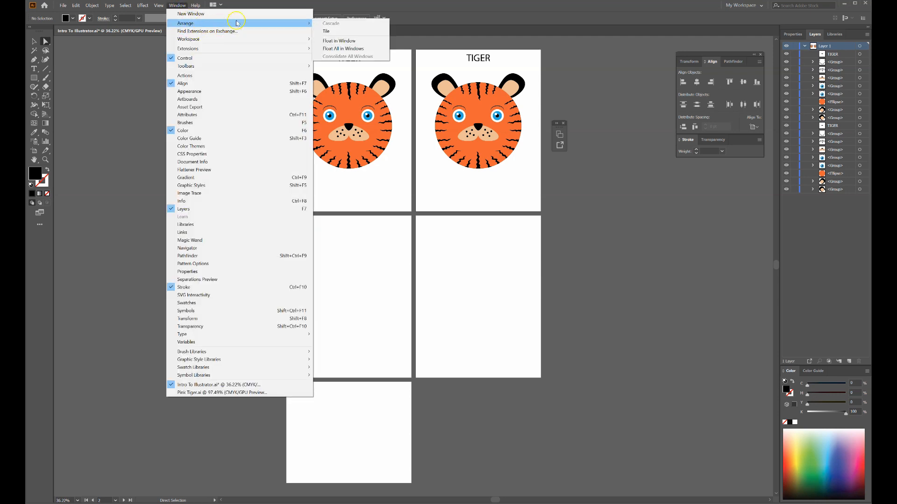
{"action": "left_click", "coordinate": [326, 31]}
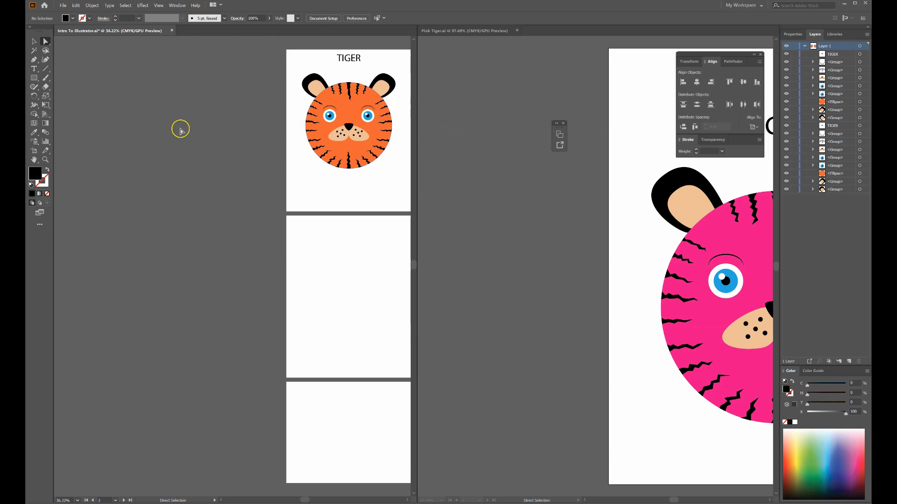
{"action": "left_click_drag", "start_coordinate": [281, 168], "coordinate": [76, 183]}
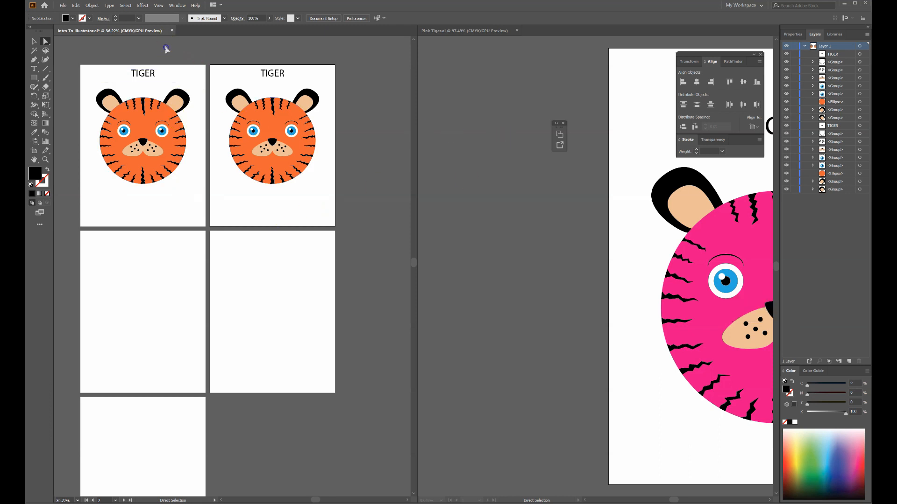
{"action": "left_click", "coordinate": [534, 115]}
{"action": "key", "text": "space"}
{"action": "left_click_drag", "start_coordinate": [607, 247], "coordinate": [407, 244]}
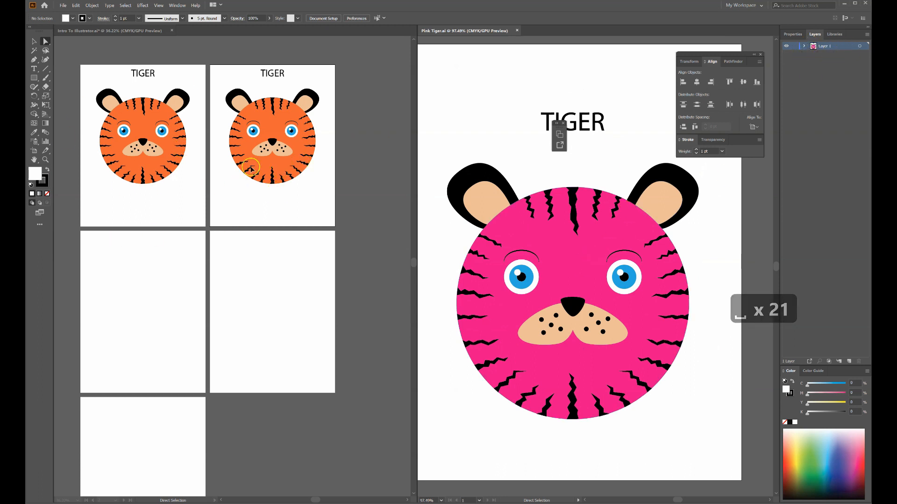
- Make each tiled document active in turn, ending on Pink Tiger.ai, to compare their layers
{"action": "left_click", "coordinate": [252, 252]}
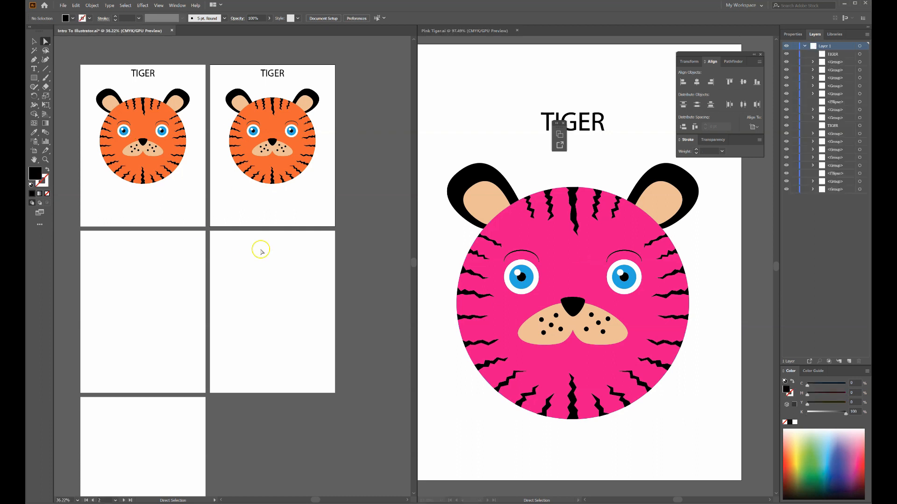
{"action": "left_click", "coordinate": [502, 135]}
{"action": "left_click", "coordinate": [301, 210]}
{"action": "left_click", "coordinate": [491, 124]}
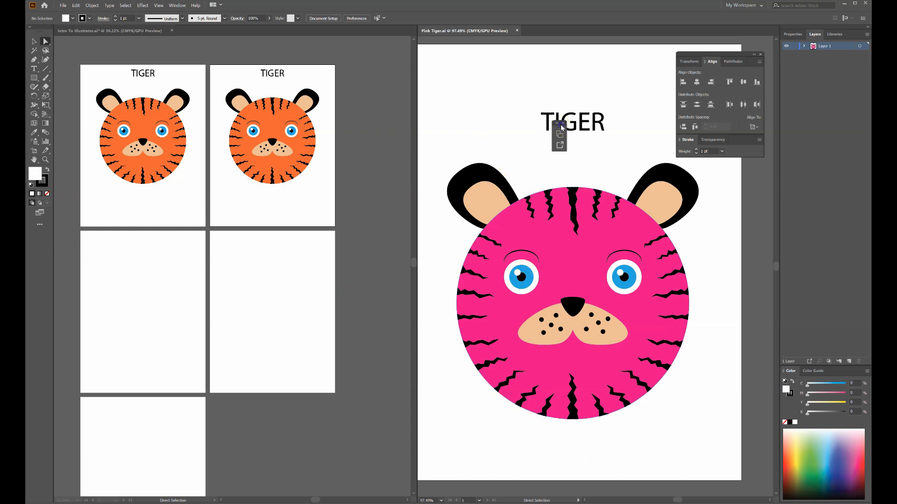
- Attach the floating collapsed panels to the Align panel group and change the title in Pink Tiger.ai to PINK TIGER
{"action": "left_click_drag", "start_coordinate": [570, 127], "coordinate": [665, 60]}
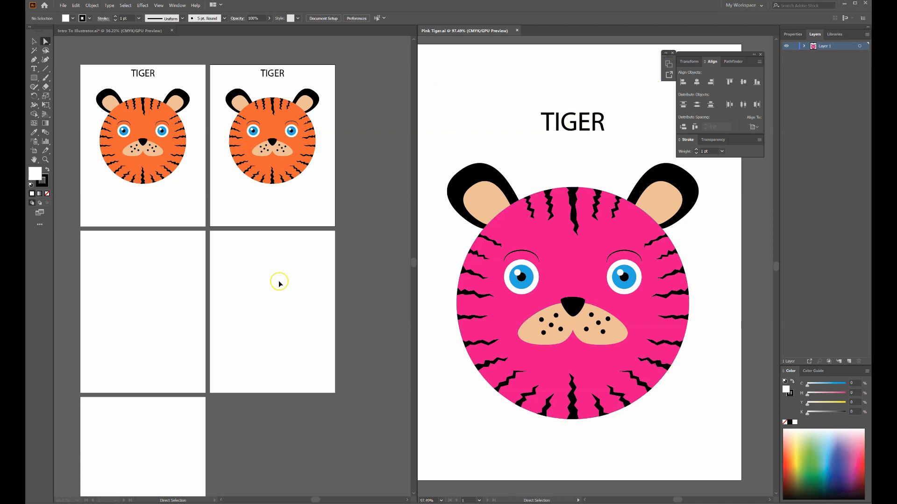
{"action": "double_click", "coordinate": [542, 119]}
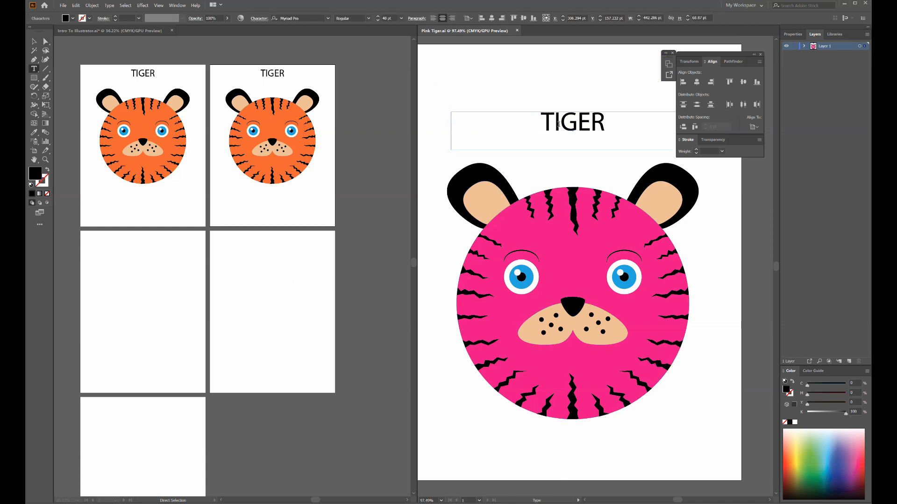
{"action": "type", "text": "PINK"}
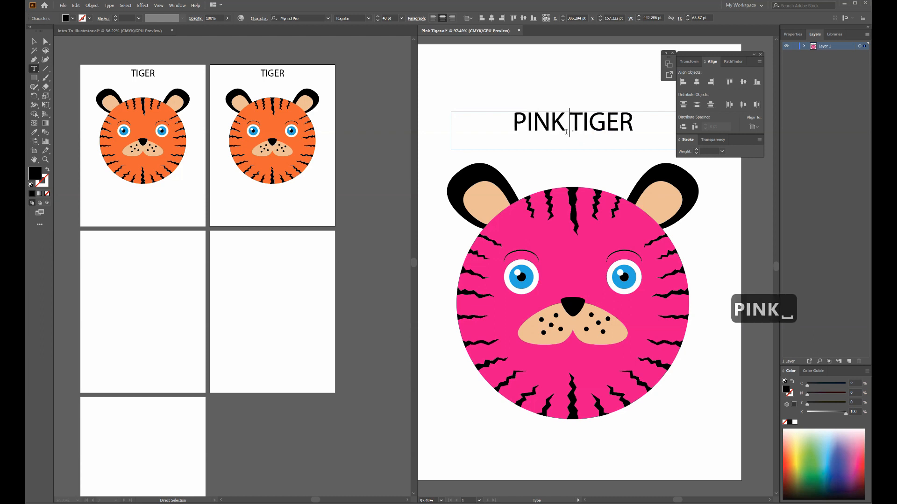
{"action": "key", "text": "Escape"}
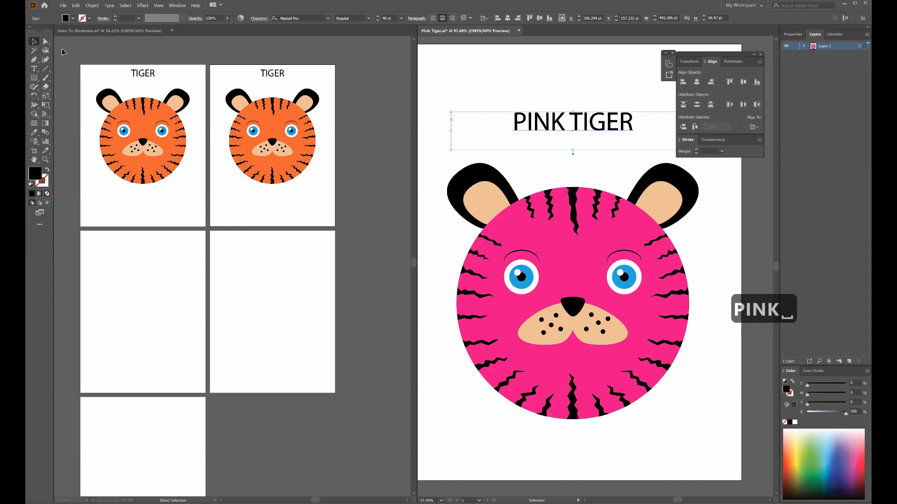
- Copy the pink tiger and its title into Intro To Illustrator.ai, centering them on the empty artboard below the first orange tiger
{"action": "left_click_drag", "start_coordinate": [460, 82], "coordinate": [750, 453]}
{"action": "left_click_drag", "start_coordinate": [570, 279], "coordinate": [166, 304]}
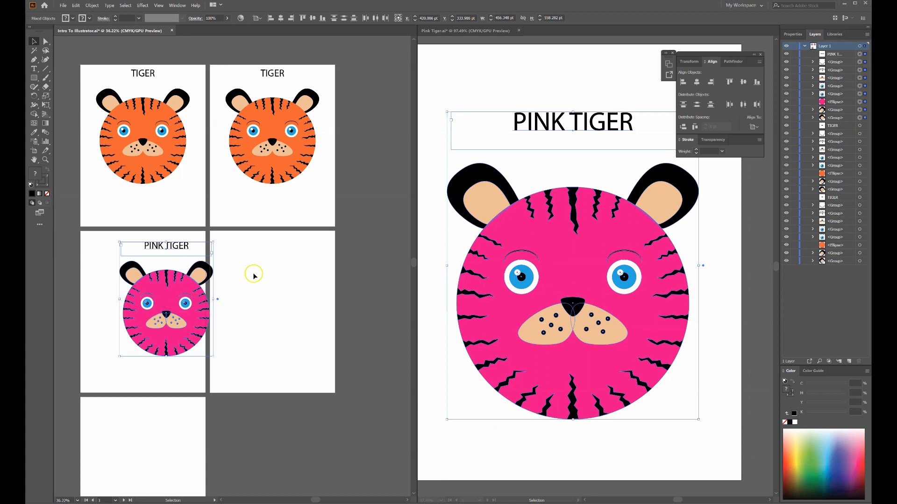
{"action": "left_click_drag", "start_coordinate": [165, 301], "coordinate": [144, 308]}
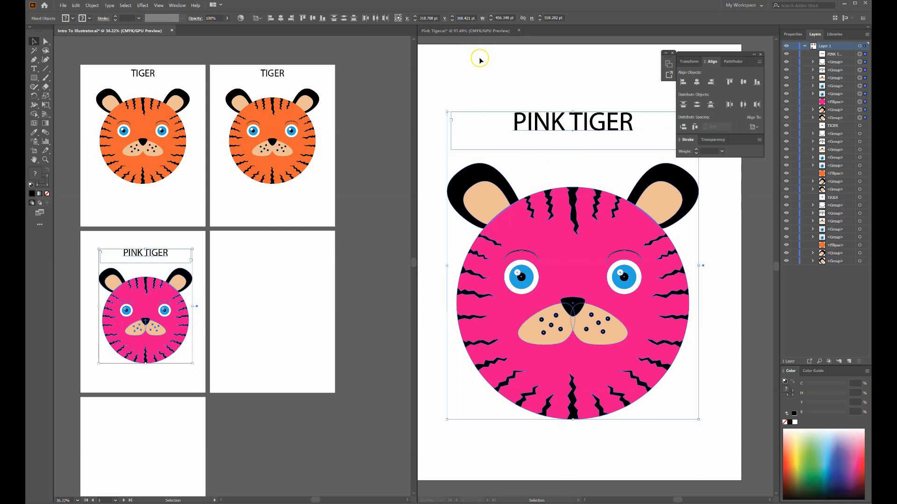
- Close Pink Tiger.ai, saving its changes, and center the remaining document's artboards in the view
{"action": "left_click", "coordinate": [539, 32]}
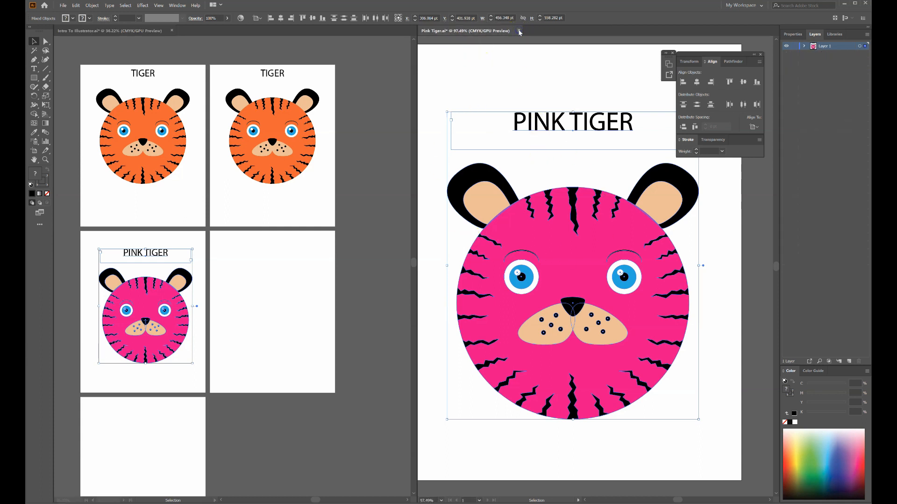
{"action": "left_click", "coordinate": [519, 31]}
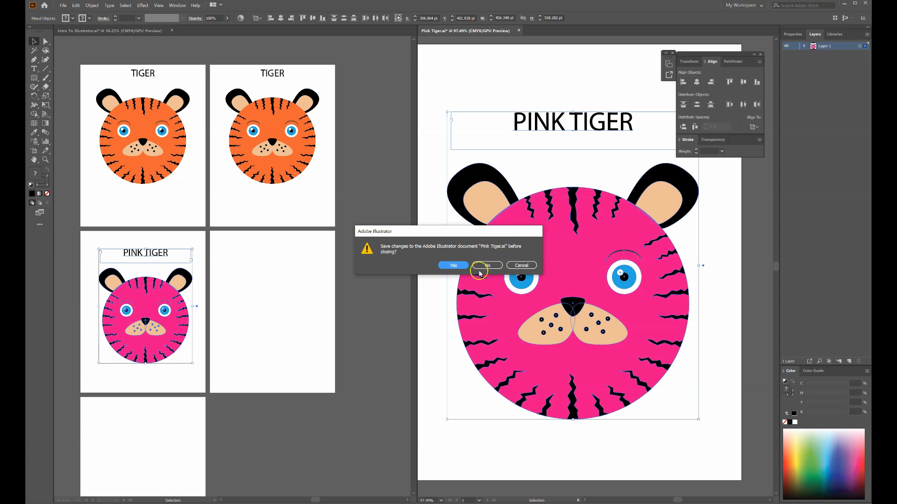
{"action": "left_click", "coordinate": [462, 265]}
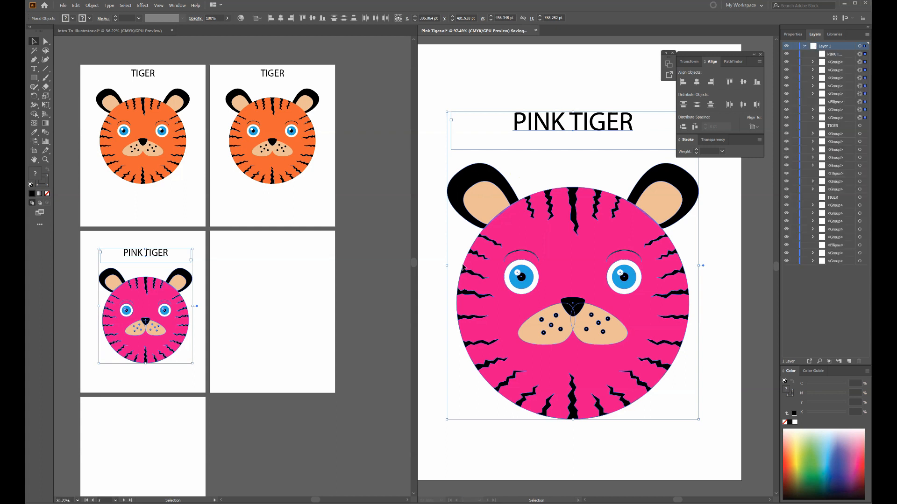
{"action": "left_click_drag", "start_coordinate": [387, 248], "coordinate": [574, 266]}
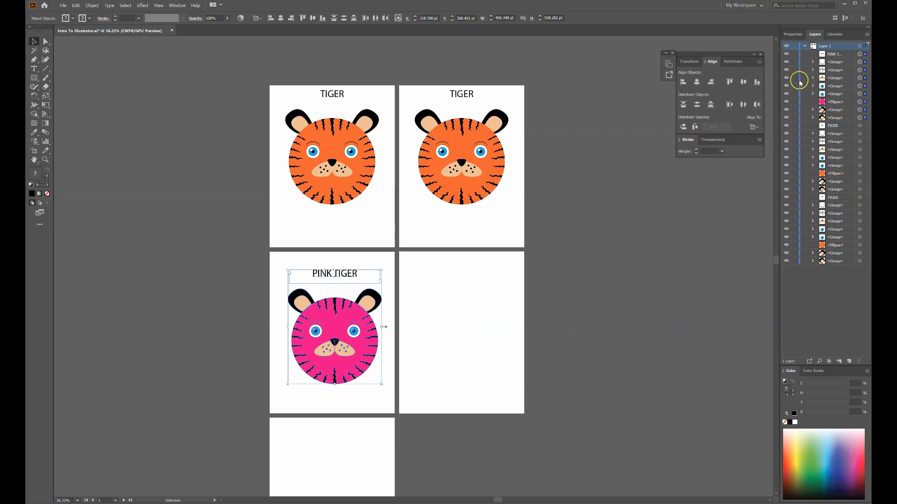
- Examine the copied pink tiger's properties and layer contents, switching the visibility of its pink face ellipse off and back on
{"action": "left_click", "coordinate": [793, 35]}
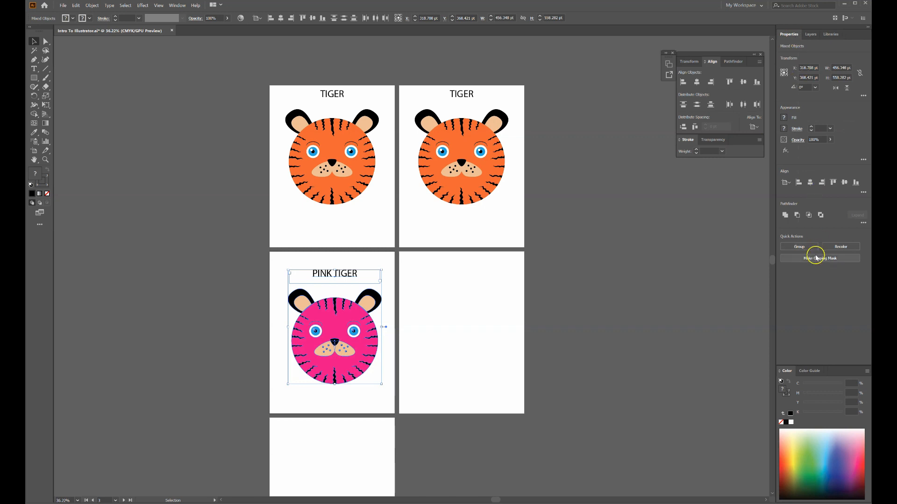
{"action": "left_click", "coordinate": [811, 36]}
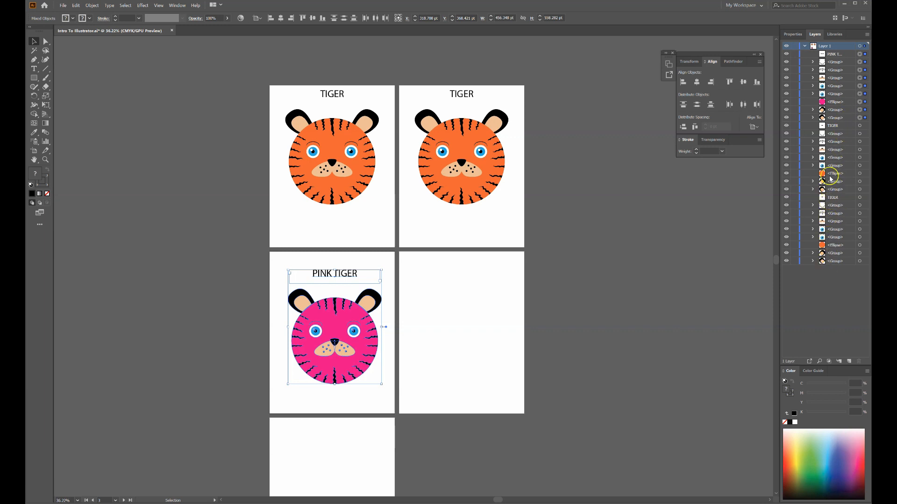
{"action": "left_click", "coordinate": [610, 261]}
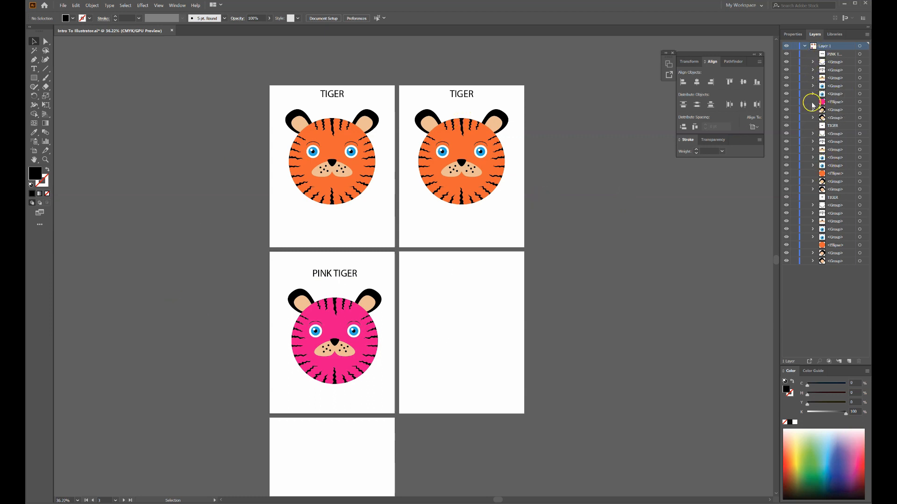
{"action": "left_click", "coordinate": [786, 102]}
{"action": "left_click", "coordinate": [787, 102]}
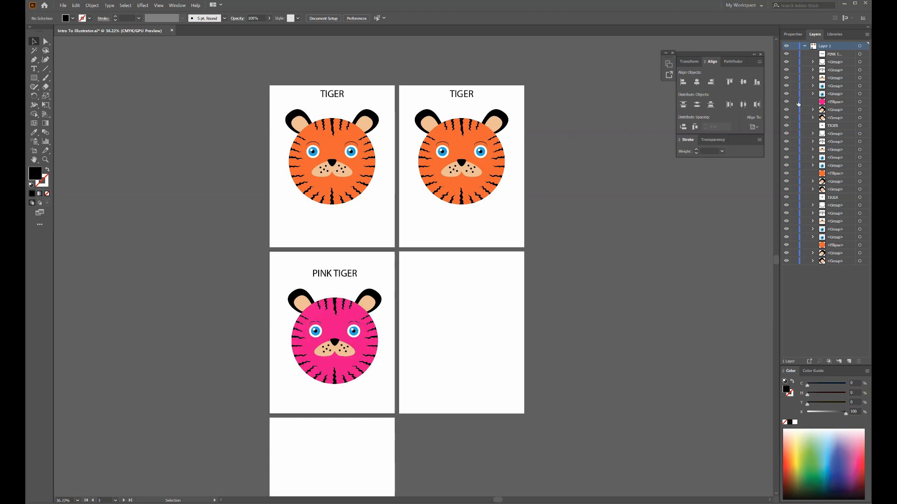